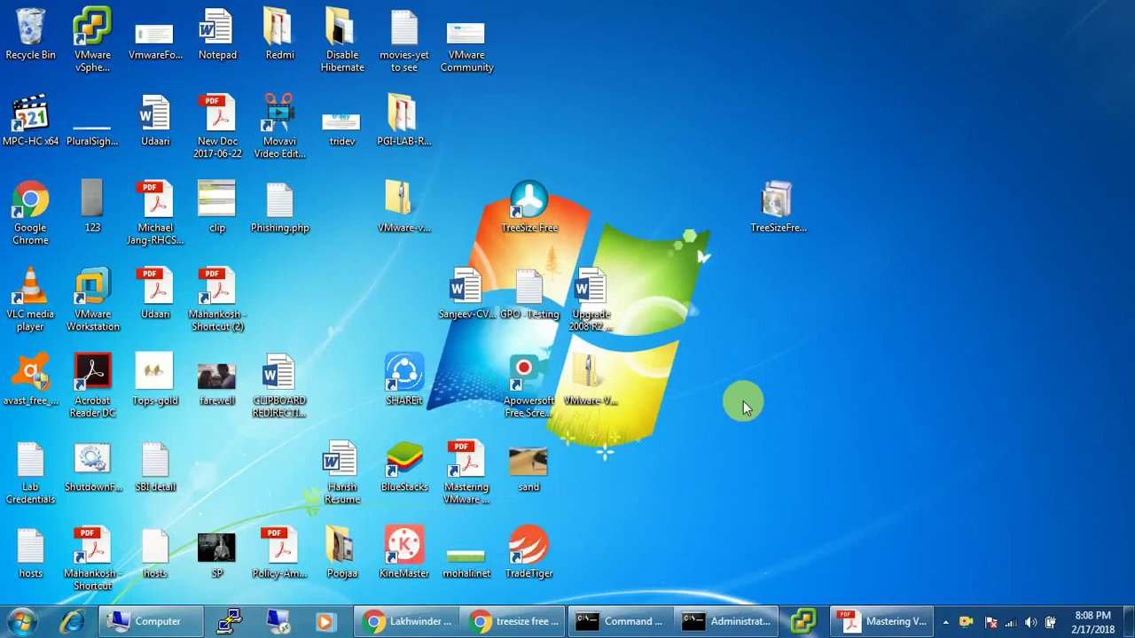
Refresh the desktop repeatedly from its right-click menu
{"action": "right_click", "coordinate": [704, 350]}
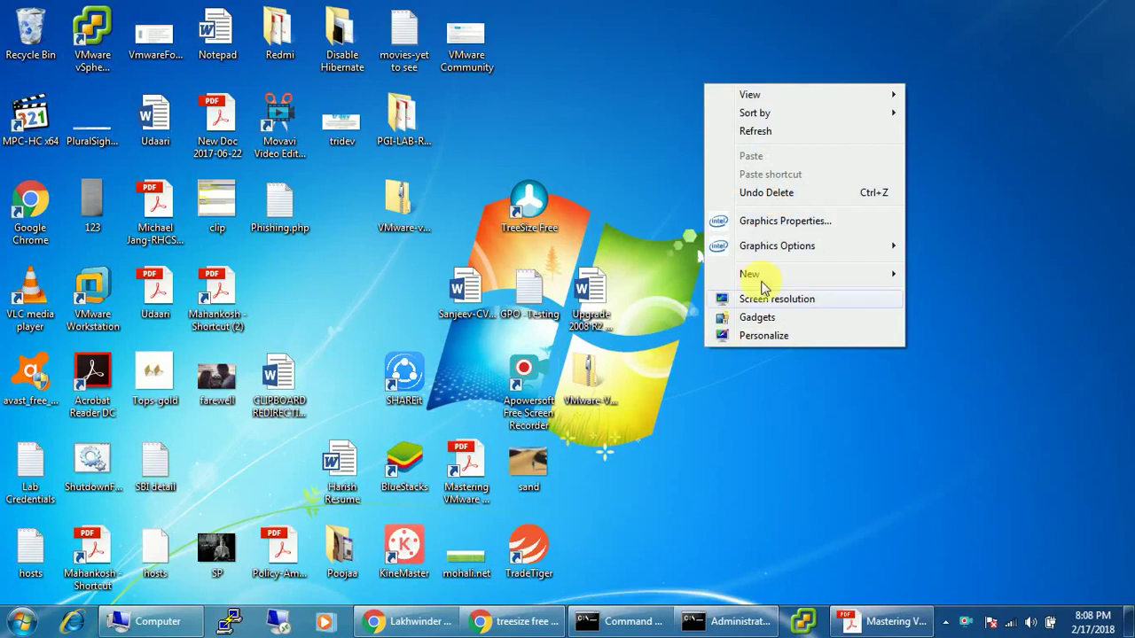
{"action": "left_click", "coordinate": [773, 131]}
{"action": "right_click", "coordinate": [713, 338]}
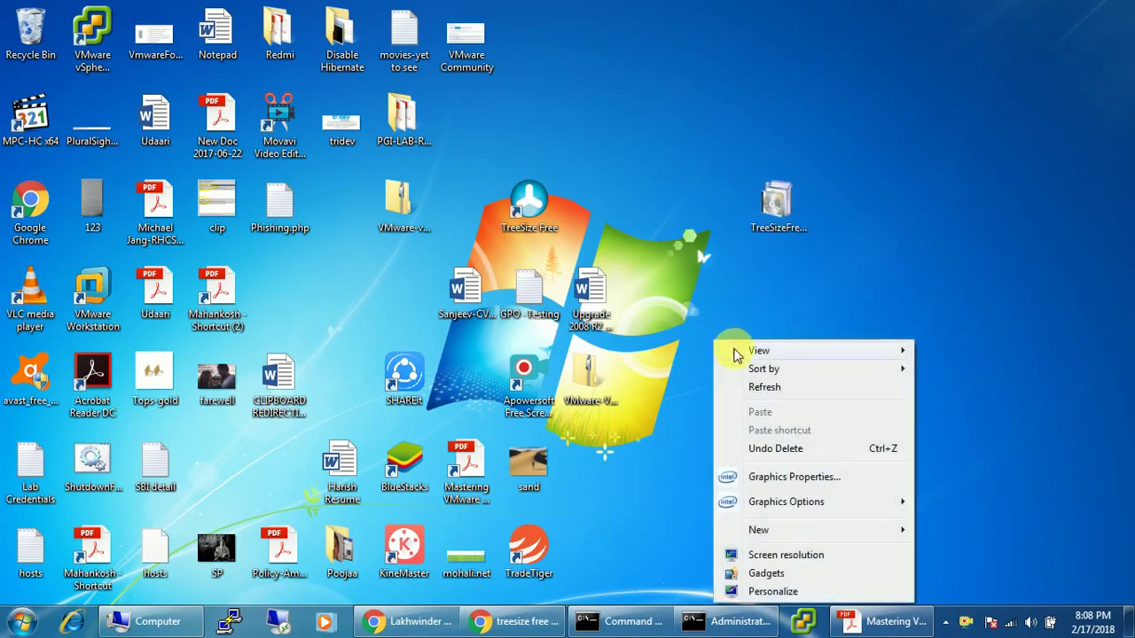
{"action": "left_click", "coordinate": [754, 391]}
{"action": "right_click", "coordinate": [704, 318]}
{"action": "left_click", "coordinate": [726, 363]}
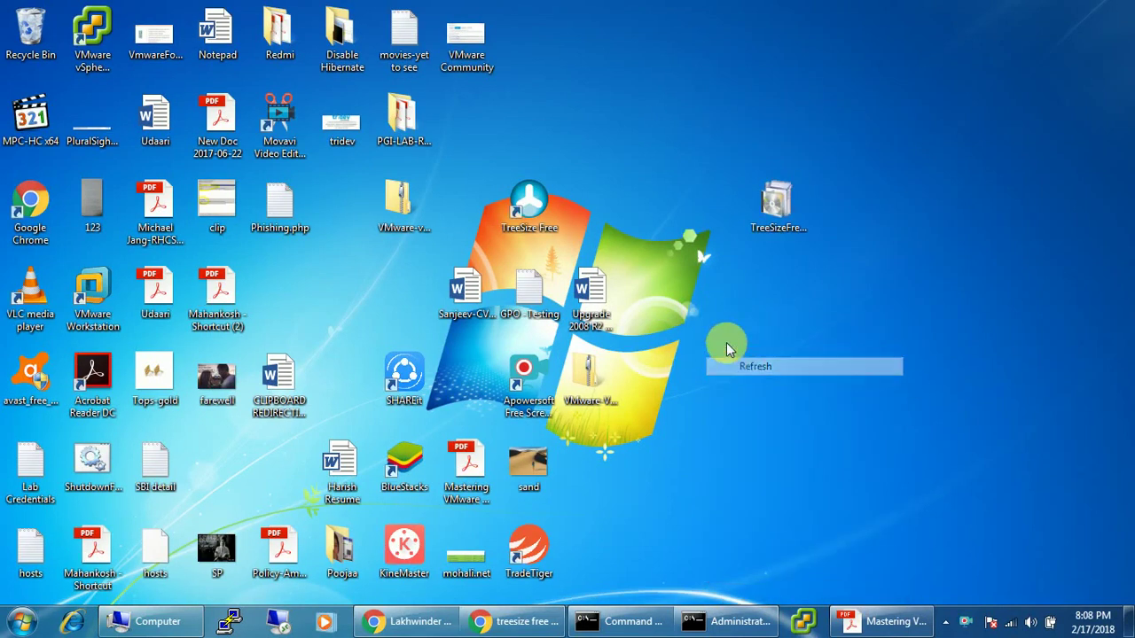
{"action": "right_click", "coordinate": [711, 315]}
{"action": "left_click", "coordinate": [748, 362]}
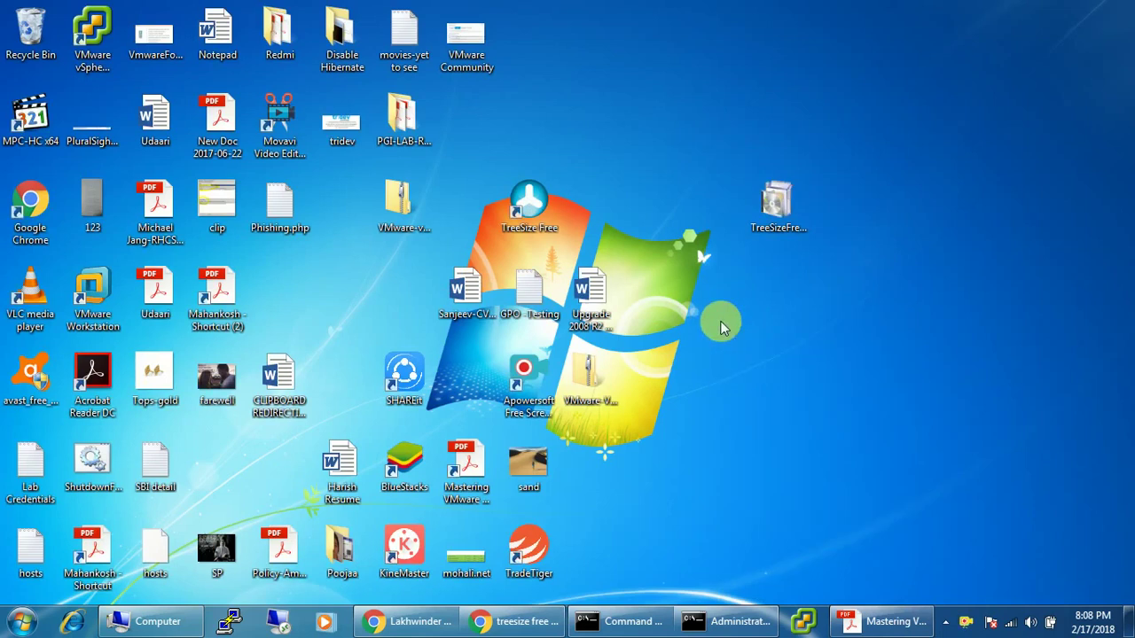
{"action": "right_click", "coordinate": [721, 322]}
{"action": "left_click", "coordinate": [752, 365]}
{"action": "right_click", "coordinate": [730, 321]}
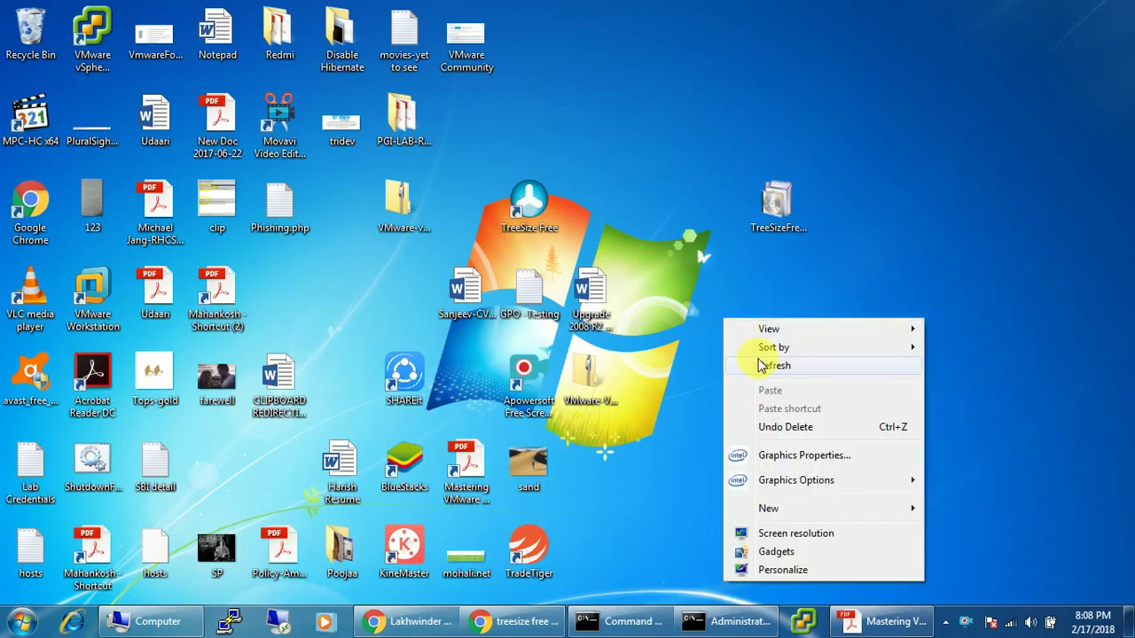
{"action": "left_click", "coordinate": [758, 365]}
{"action": "right_click", "coordinate": [728, 323]}
{"action": "left_click", "coordinate": [761, 371]}
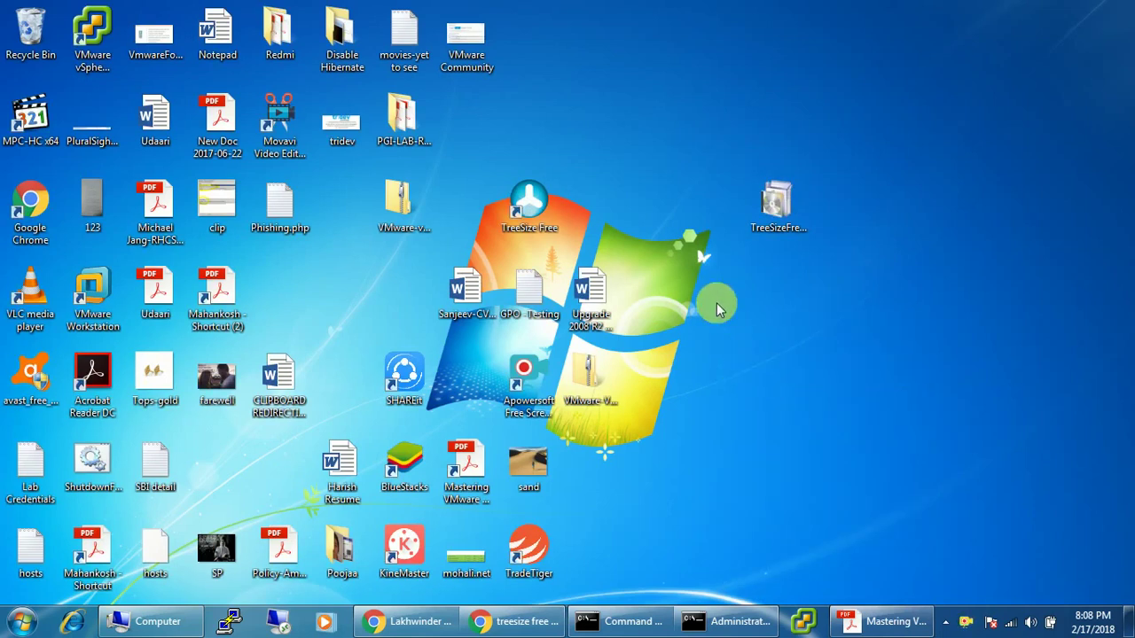
{"action": "right_click", "coordinate": [717, 304]}
{"action": "left_click", "coordinate": [755, 364]}
{"action": "right_click", "coordinate": [722, 321]}
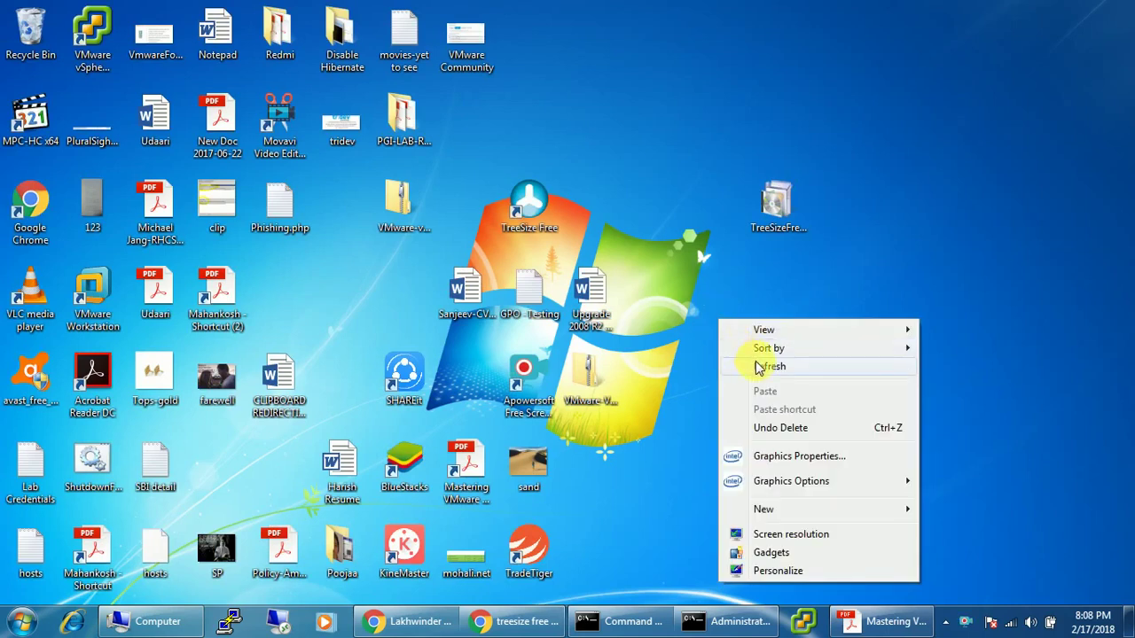
{"action": "left_click", "coordinate": [758, 364]}
{"action": "right_click", "coordinate": [733, 326]}
{"action": "left_click", "coordinate": [771, 372]}
{"action": "right_click", "coordinate": [749, 319]}
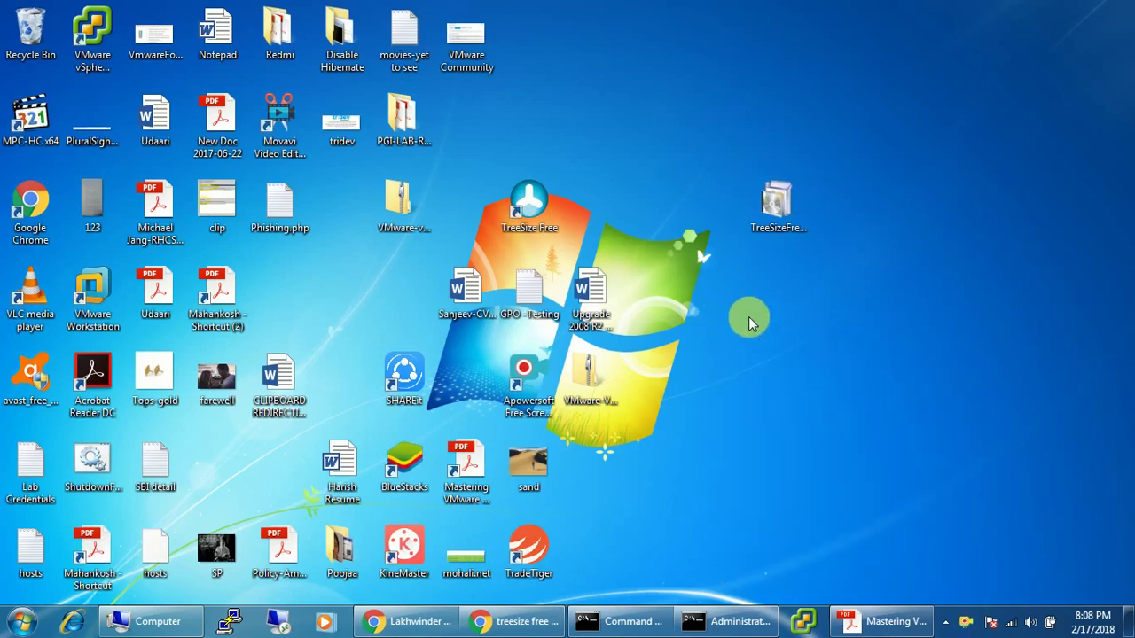
{"action": "left_click", "coordinate": [758, 363]}
{"action": "right_click", "coordinate": [707, 308]}
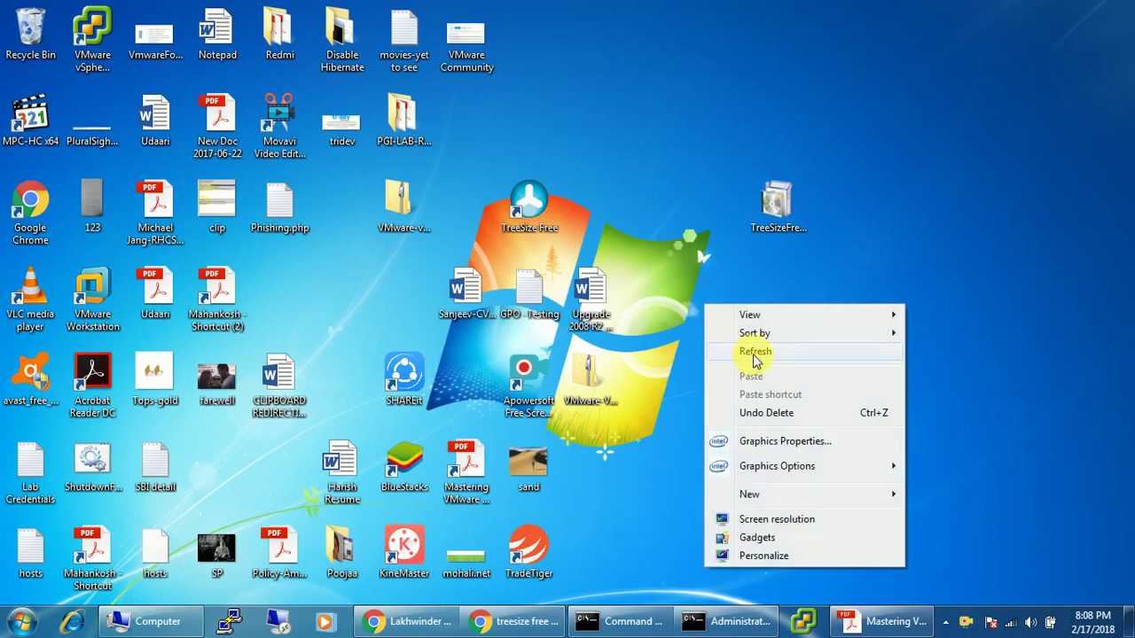
{"action": "left_click", "coordinate": [754, 352]}
{"action": "right_click", "coordinate": [734, 343]}
{"action": "left_click", "coordinate": [751, 379]}
{"action": "right_click", "coordinate": [712, 319]}
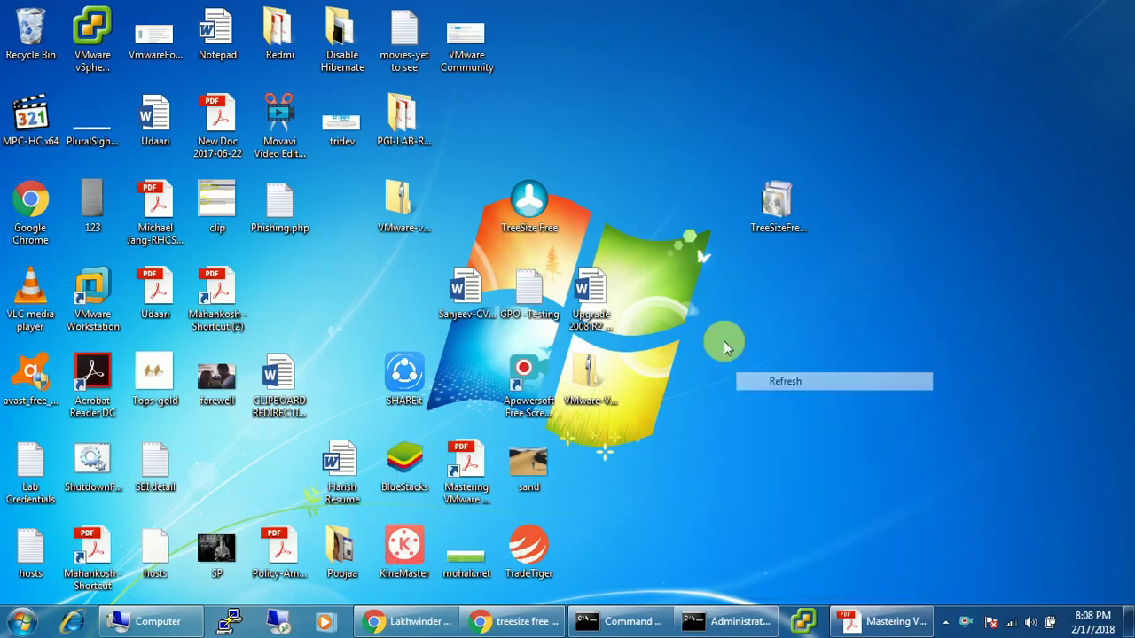
{"action": "left_click", "coordinate": [733, 356]}
{"action": "right_click", "coordinate": [717, 328]}
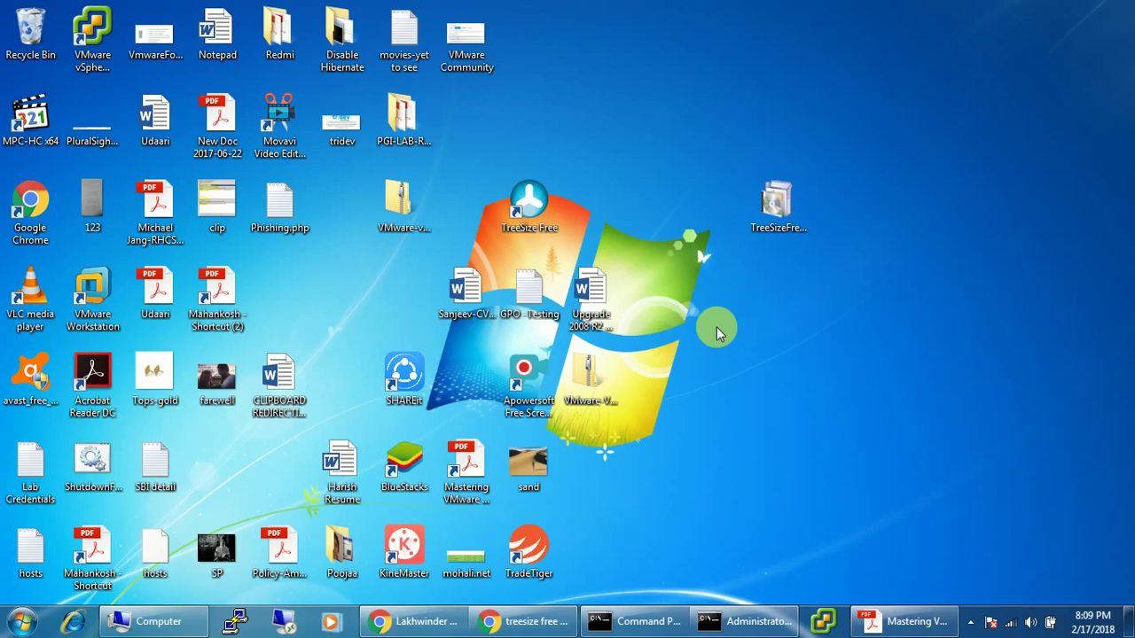
{"action": "right_click", "coordinate": [716, 327]}
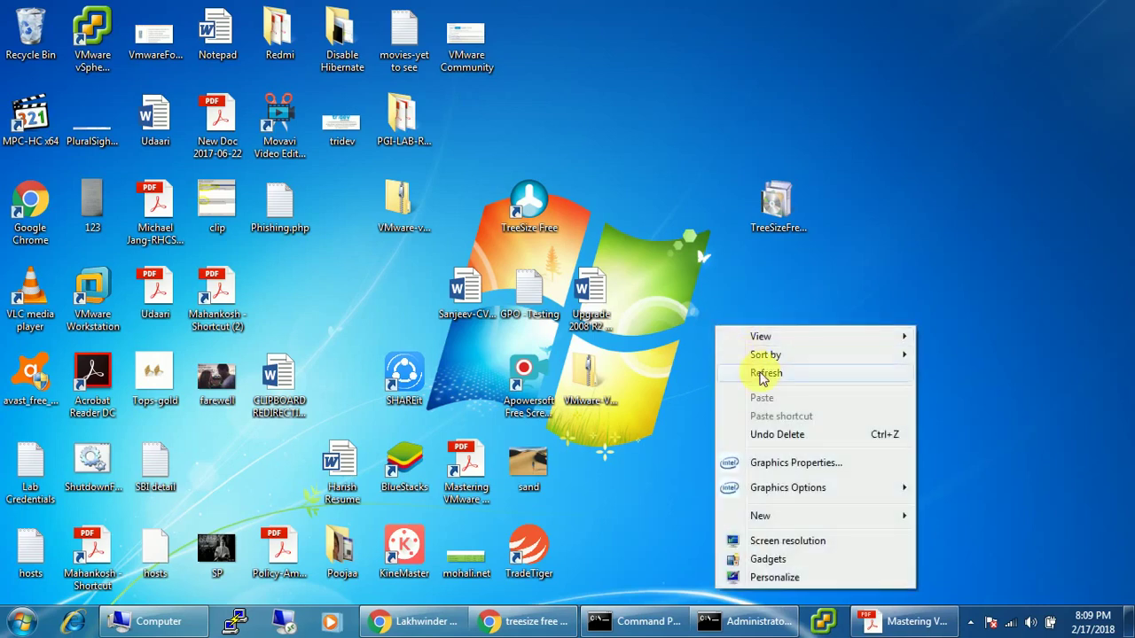
{"action": "left_click", "coordinate": [733, 373]}
{"action": "right_click", "coordinate": [726, 346]}
{"action": "left_click", "coordinate": [781, 128]}
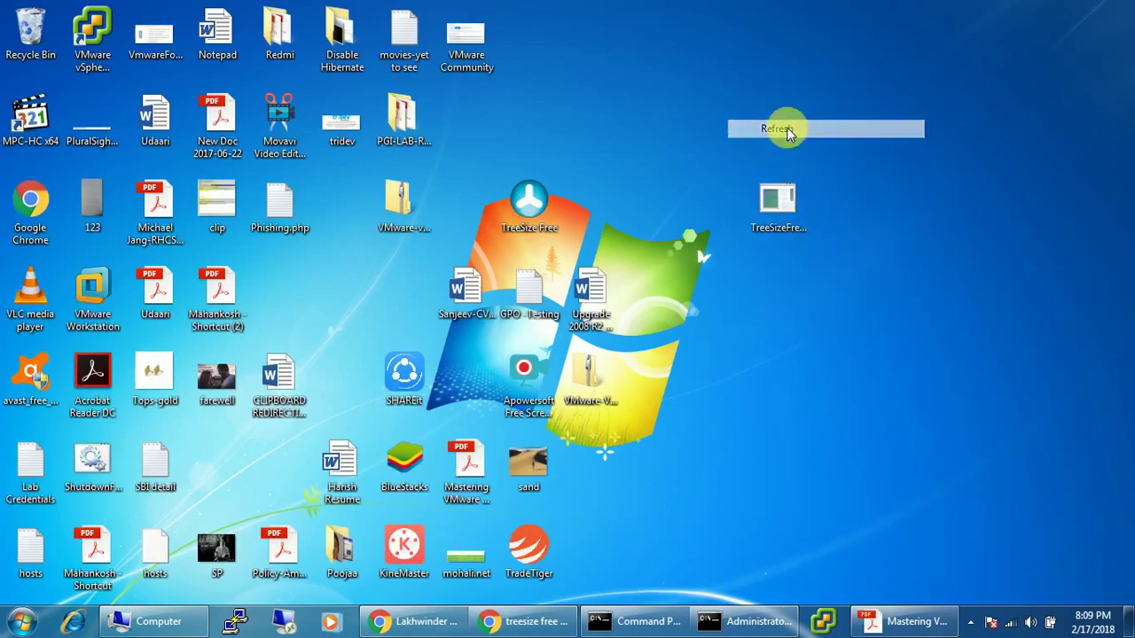
In the Computer window, compare the details of Local Disk (C:) and (D:), then open C:
{"action": "left_click", "coordinate": [142, 620]}
{"action": "left_click", "coordinate": [254, 117]}
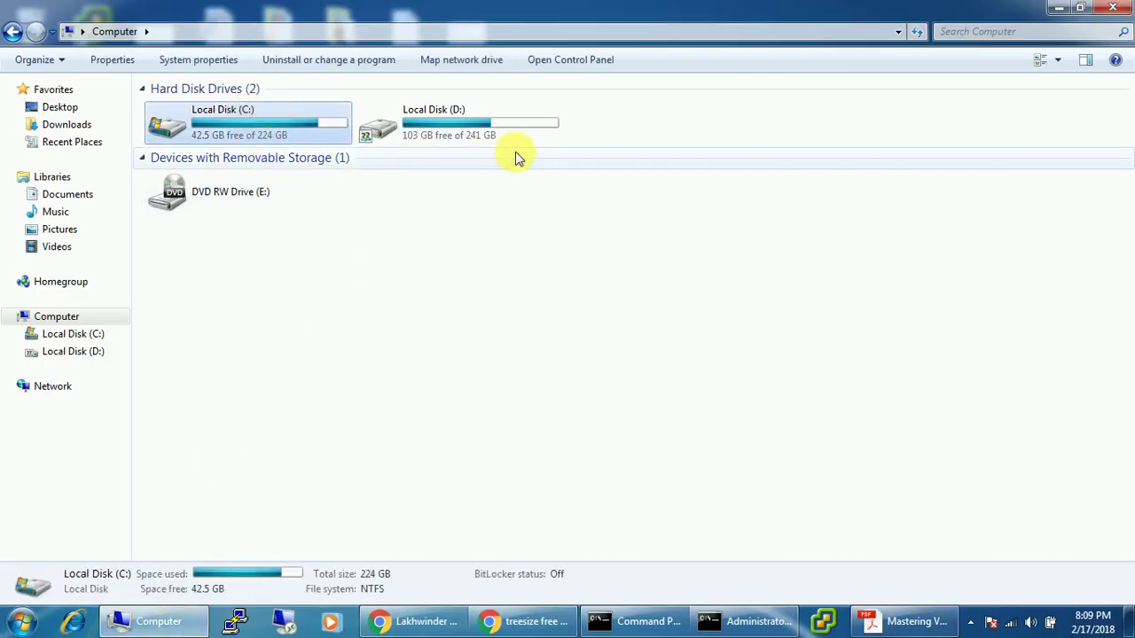
{"action": "left_click", "coordinate": [495, 132]}
{"action": "left_click", "coordinate": [254, 116]}
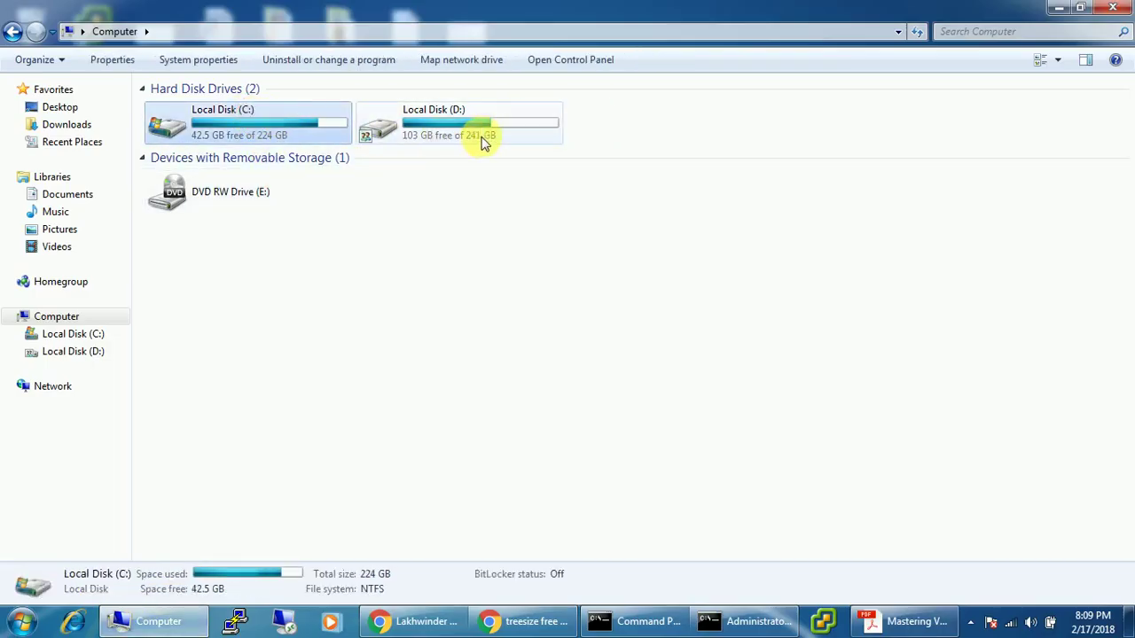
{"action": "left_click", "coordinate": [455, 127]}
{"action": "left_click", "coordinate": [271, 116]}
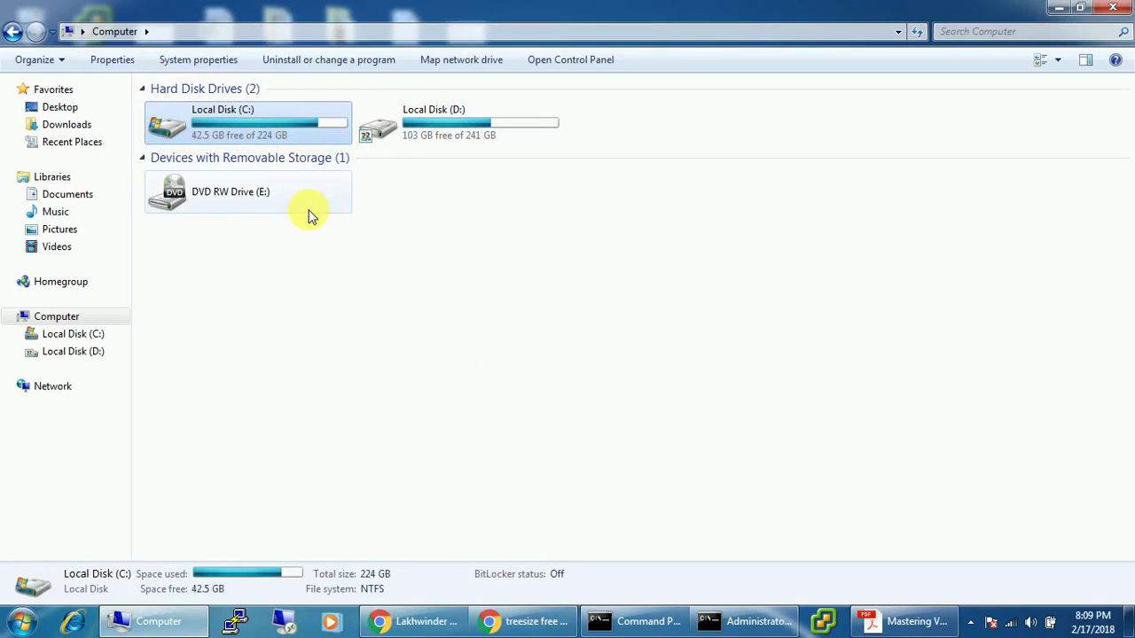
{"action": "double_click", "coordinate": [292, 116]}
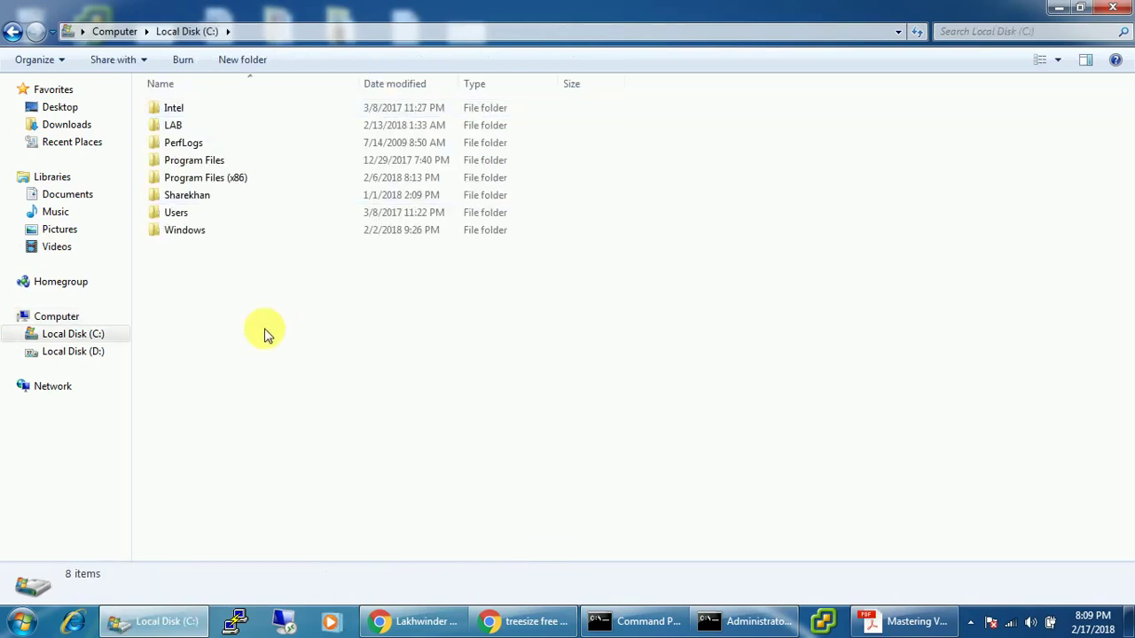
Check the LAB folder's size in its Properties window and look at its subfolders
{"action": "left_click_drag", "start_coordinate": [226, 319], "coordinate": [202, 104]}
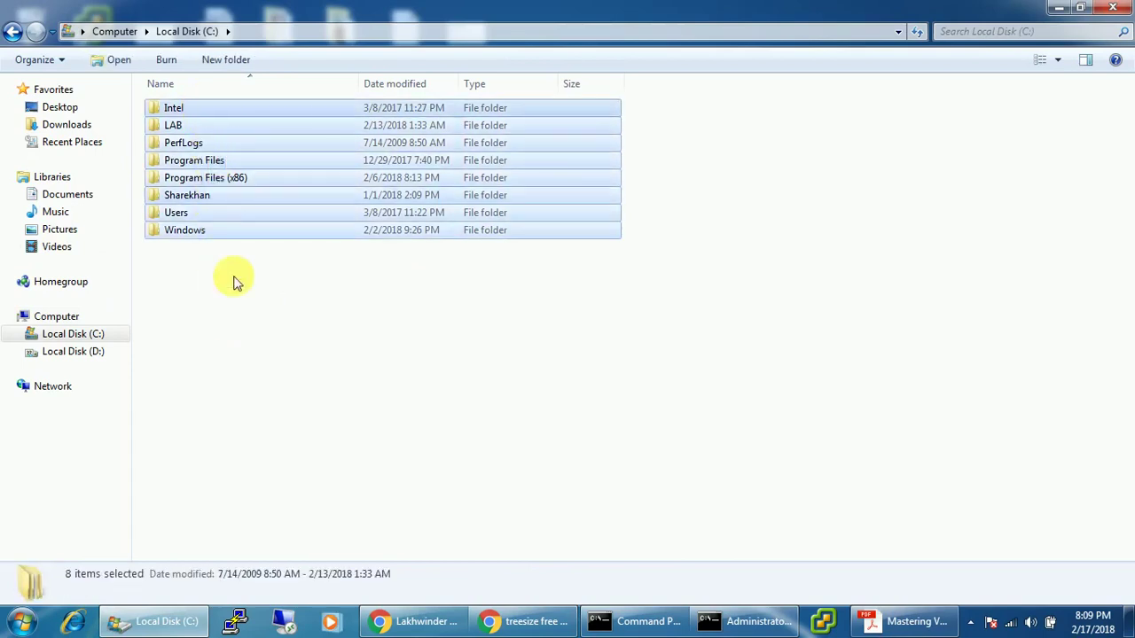
{"action": "left_click", "coordinate": [258, 310]}
{"action": "right_click", "coordinate": [174, 128]}
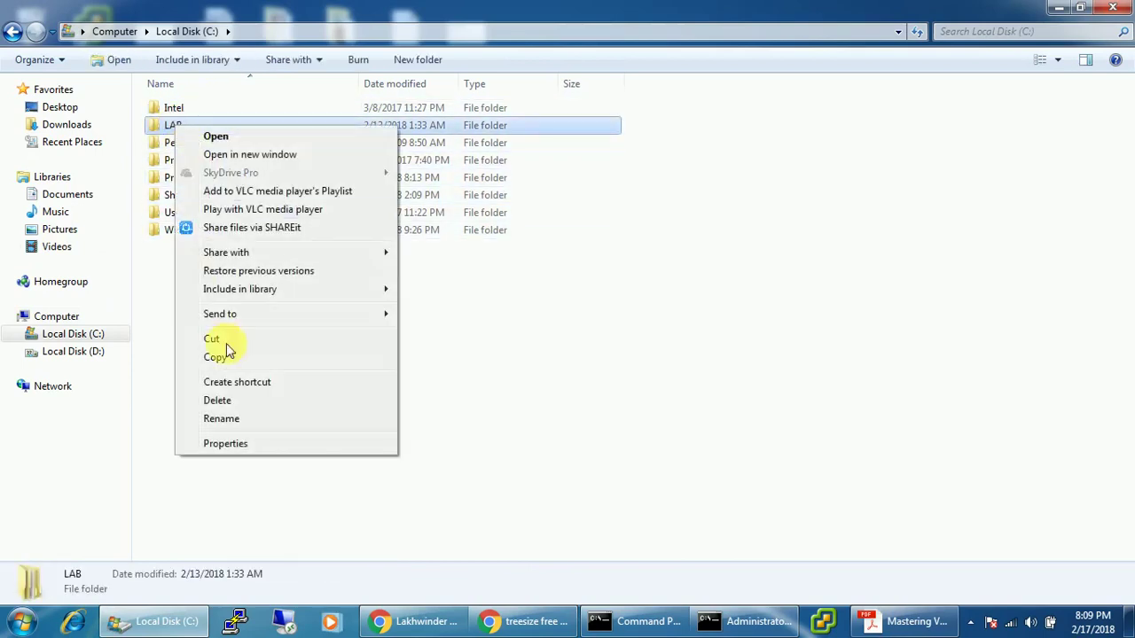
{"action": "left_click", "coordinate": [250, 439]}
{"action": "left_click_drag", "start_coordinate": [355, 142], "coordinate": [482, 121]}
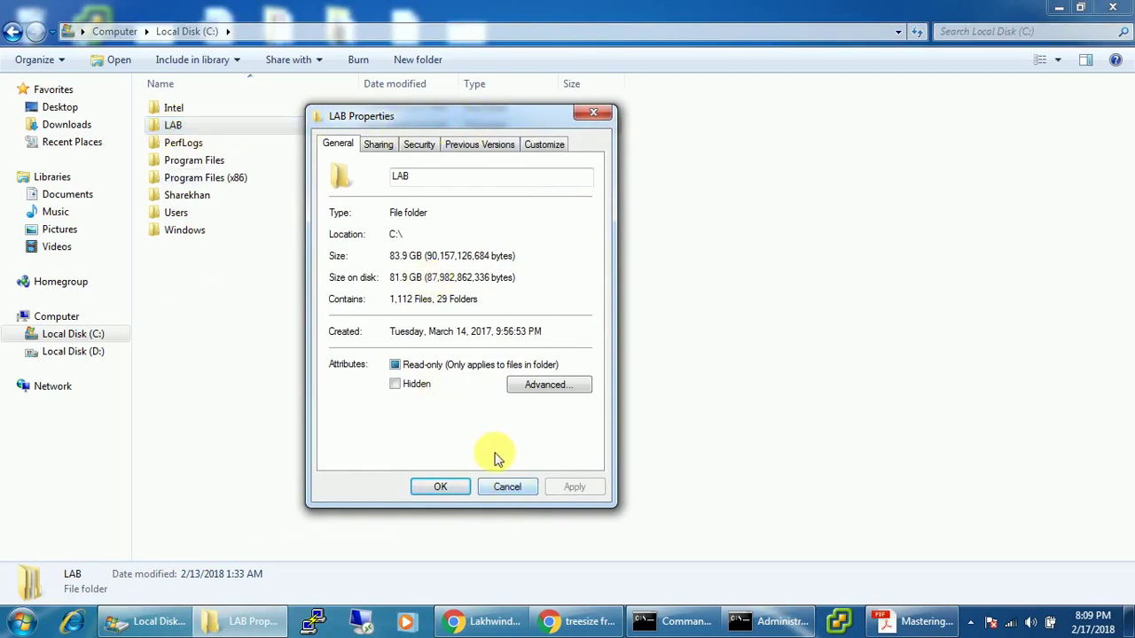
{"action": "left_click", "coordinate": [507, 487]}
{"action": "double_click", "coordinate": [174, 124]}
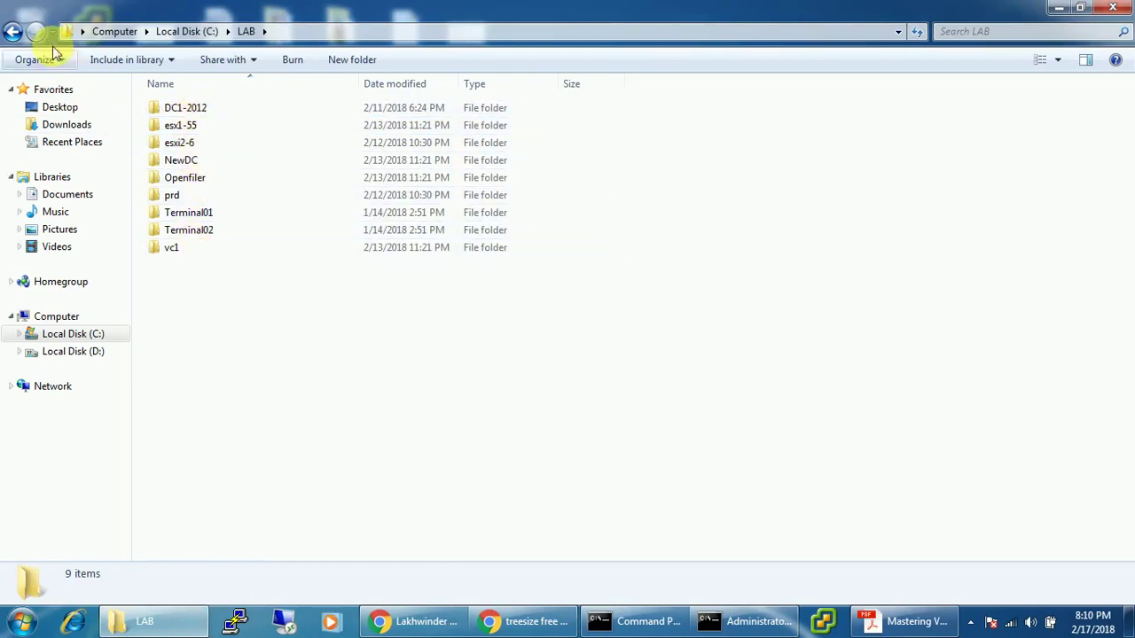
{"action": "left_click", "coordinate": [12, 31]}
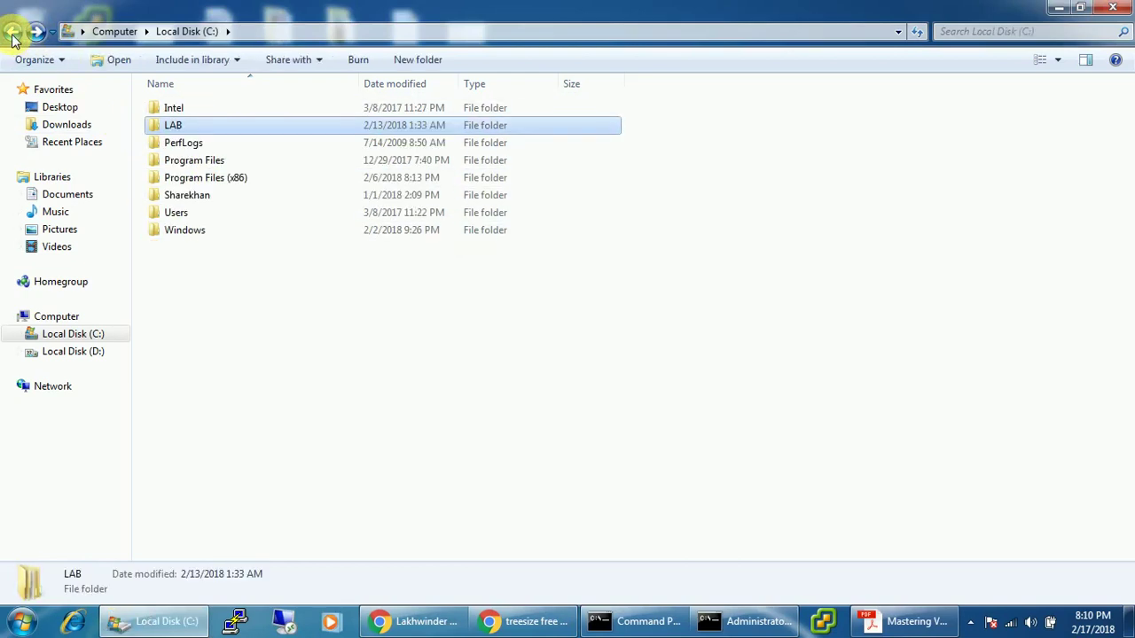
Select PerfLogs, Program Files, Users, Windows and LAB in turn, then return to the drives list
{"action": "left_click", "coordinate": [200, 146]}
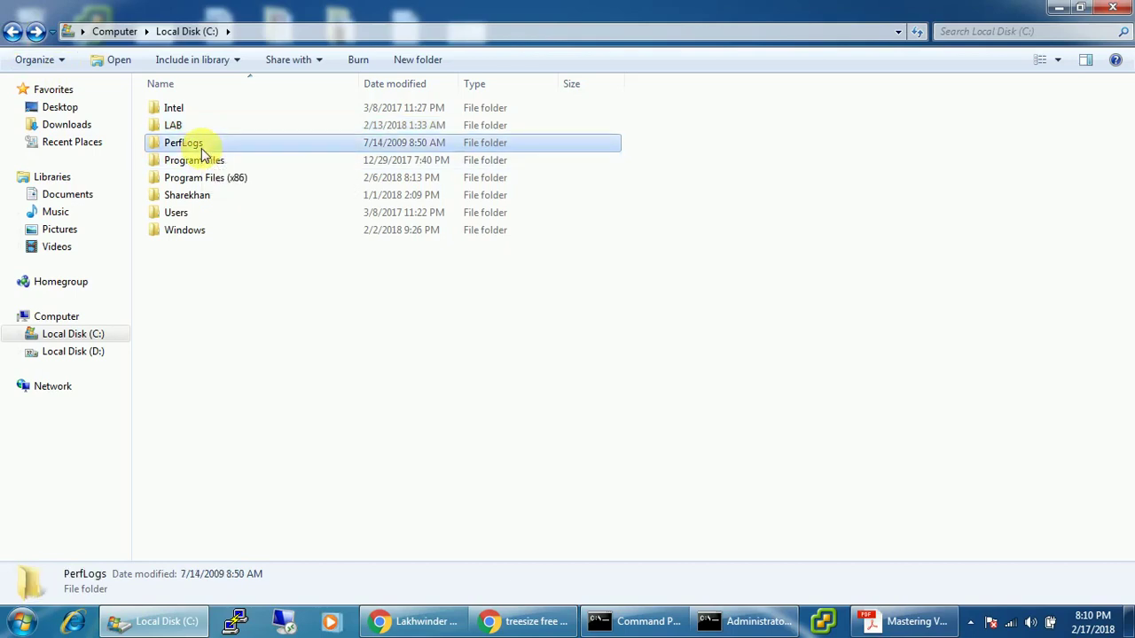
{"action": "left_click", "coordinate": [199, 162]}
{"action": "left_click", "coordinate": [198, 177]}
{"action": "left_click", "coordinate": [198, 160]}
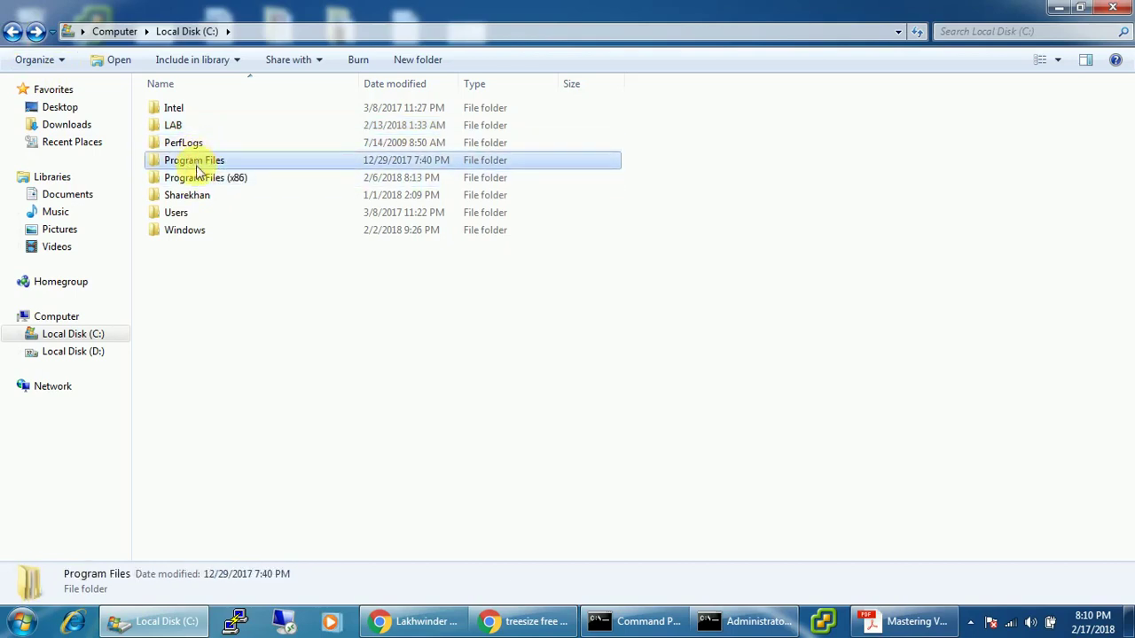
{"action": "left_click", "coordinate": [197, 180]}
{"action": "left_click", "coordinate": [188, 196]}
{"action": "left_click", "coordinate": [182, 214]}
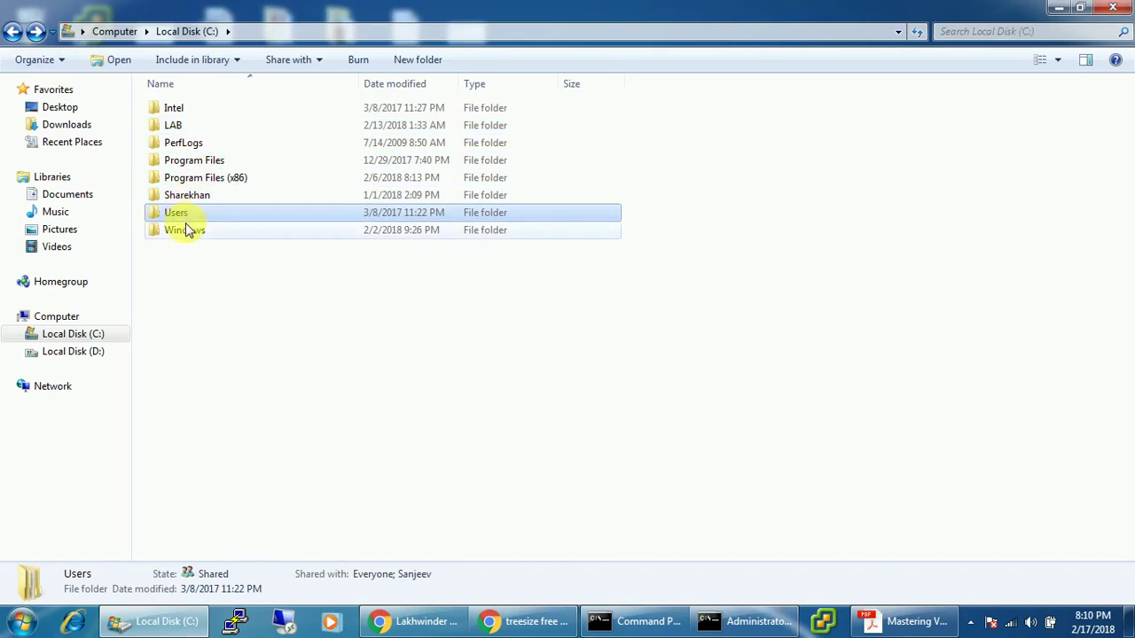
{"action": "left_click", "coordinate": [187, 230]}
{"action": "left_click", "coordinate": [187, 180]}
{"action": "left_click", "coordinate": [187, 161]}
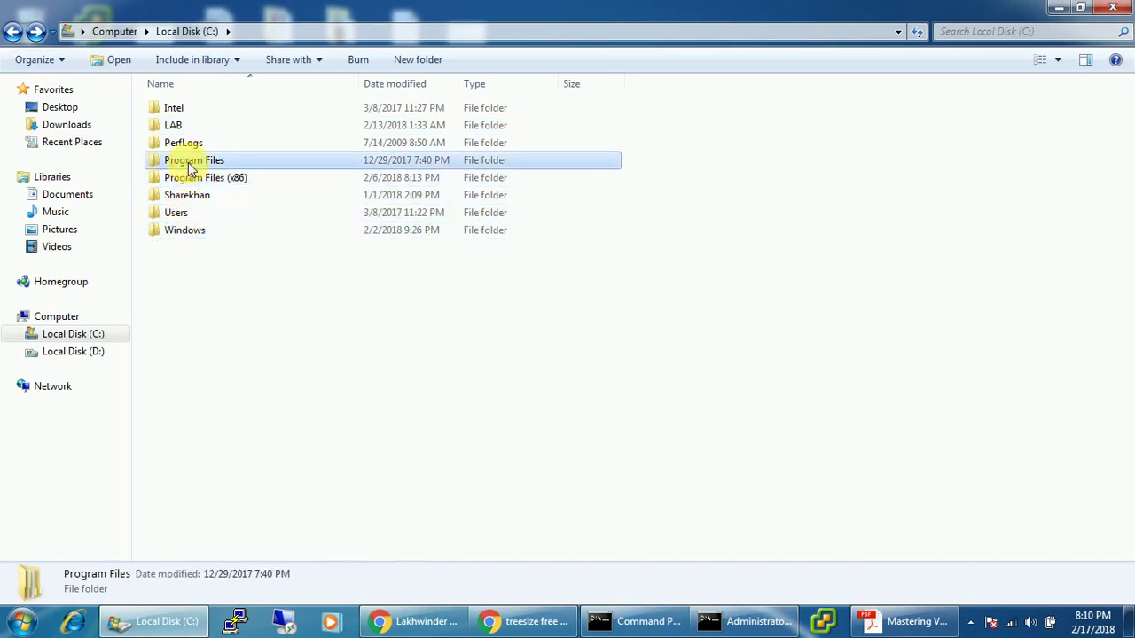
{"action": "left_click", "coordinate": [188, 144]}
{"action": "left_click", "coordinate": [175, 124]}
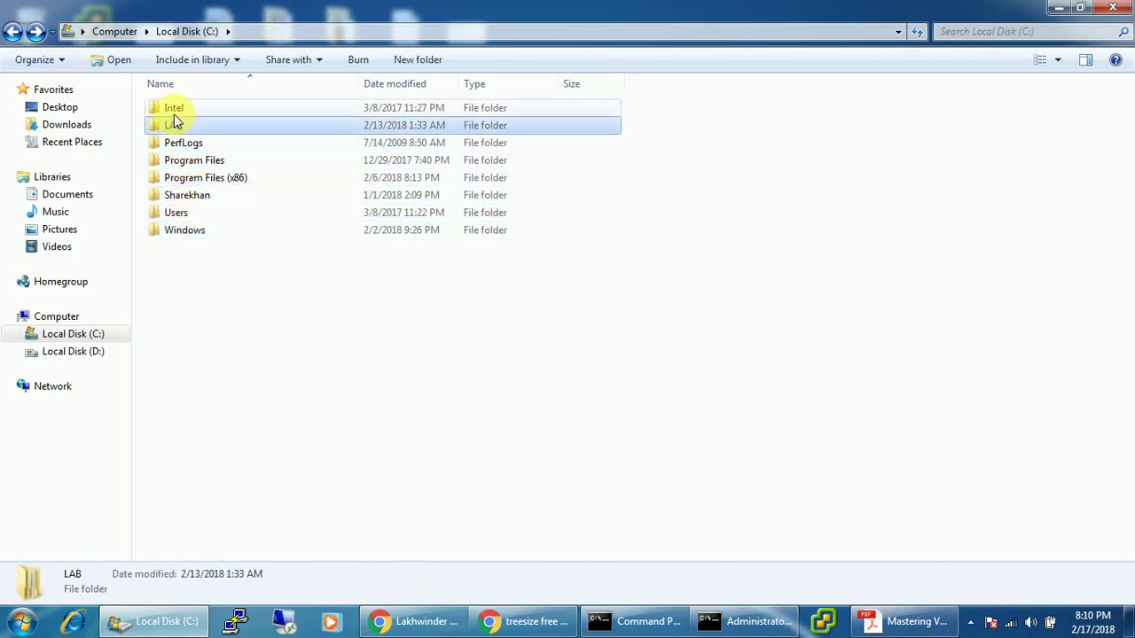
{"action": "left_click", "coordinate": [169, 108]}
{"action": "left_click", "coordinate": [13, 31]}
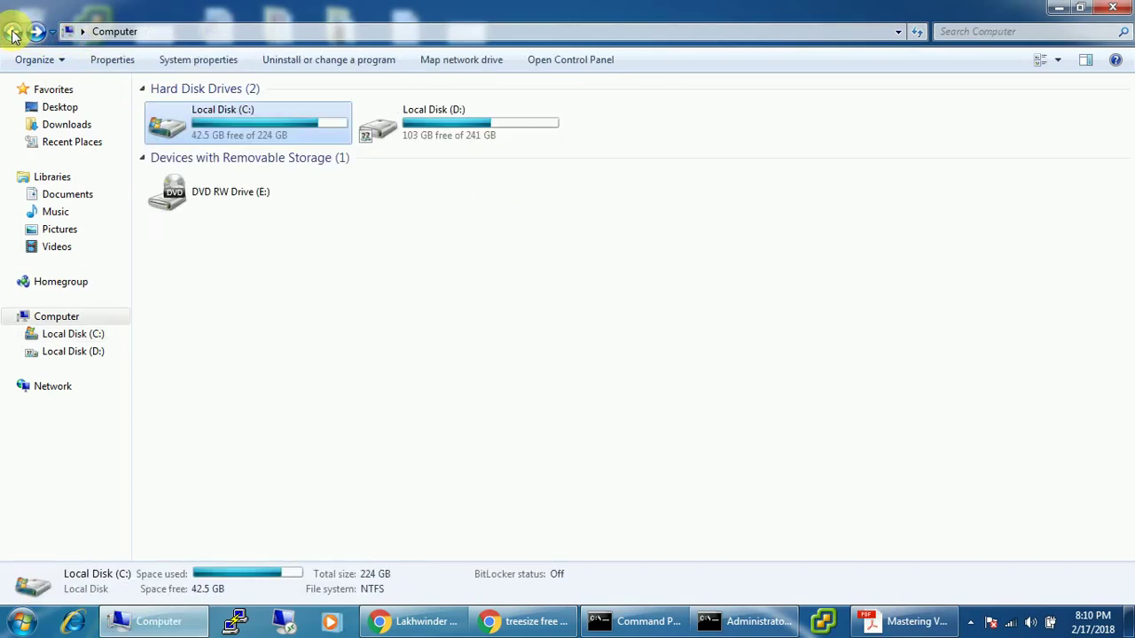
Open the official TreeSize Free page from the Google results and scroll through it
{"action": "left_click", "coordinate": [1058, 15]}
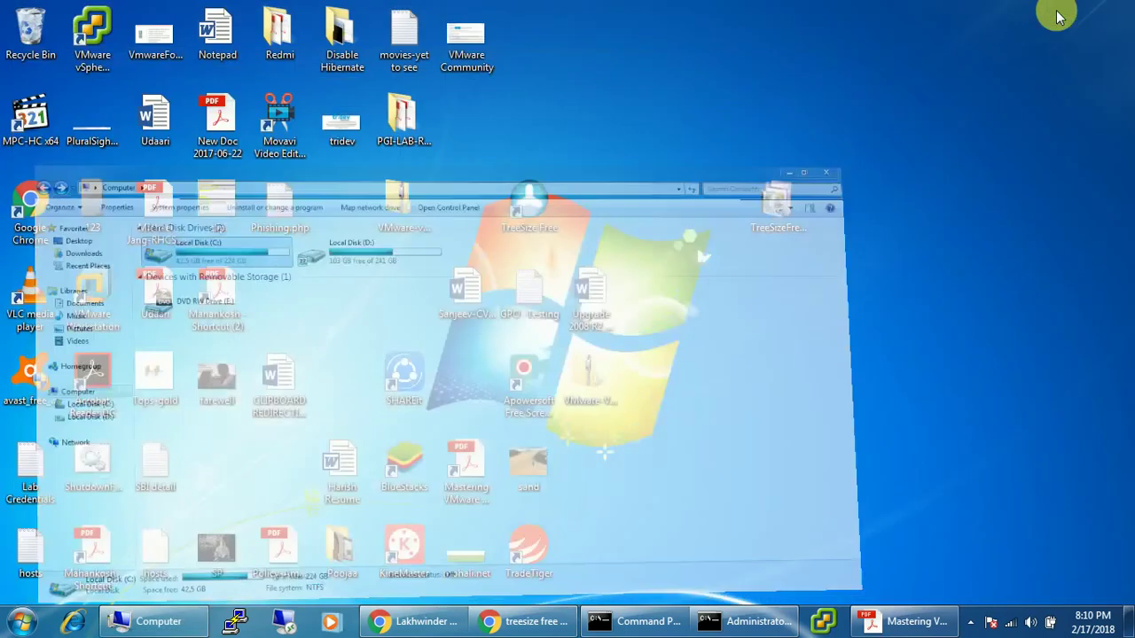
{"action": "left_click", "coordinate": [542, 621]}
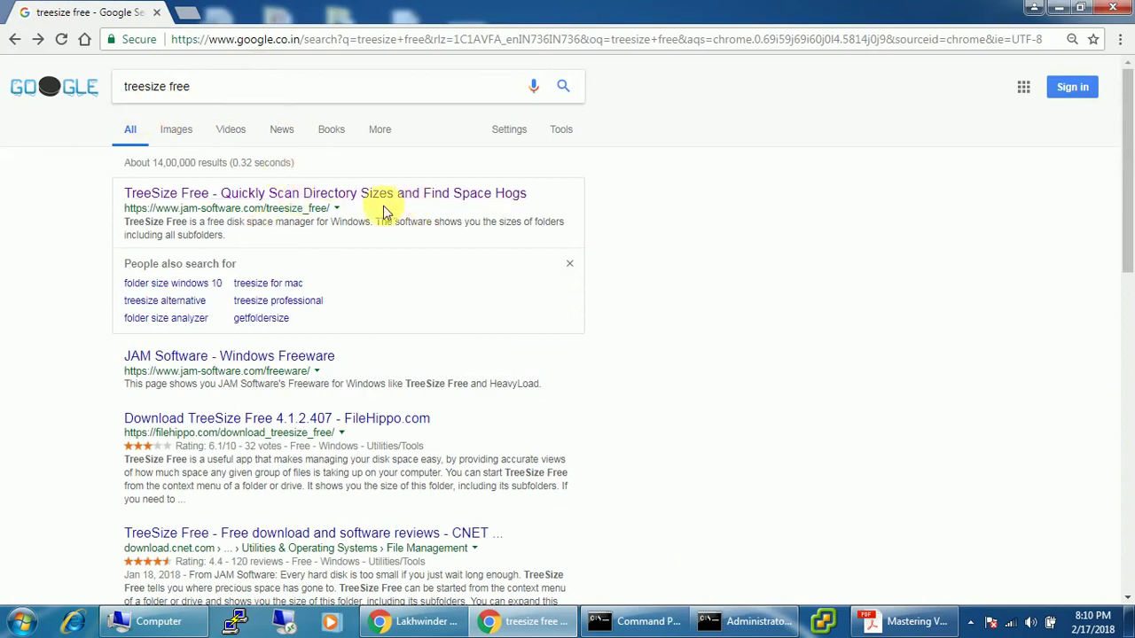
{"action": "left_click", "coordinate": [330, 193]}
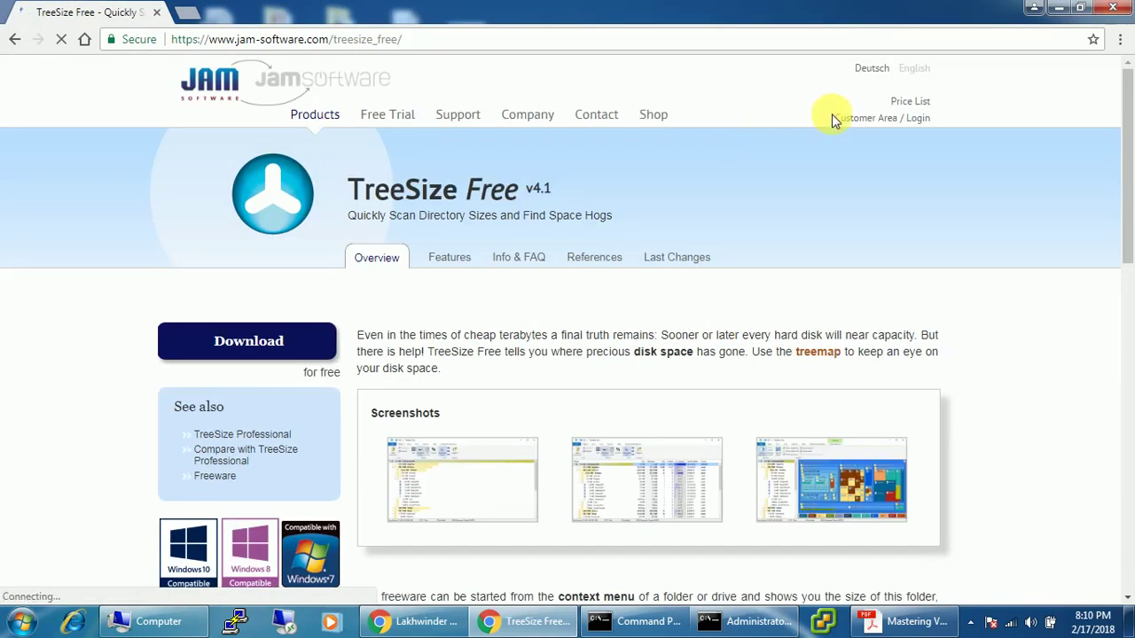
{"action": "scroll", "coordinate": [399, 170], "scroll_direction": "down", "scroll_amount": 1}
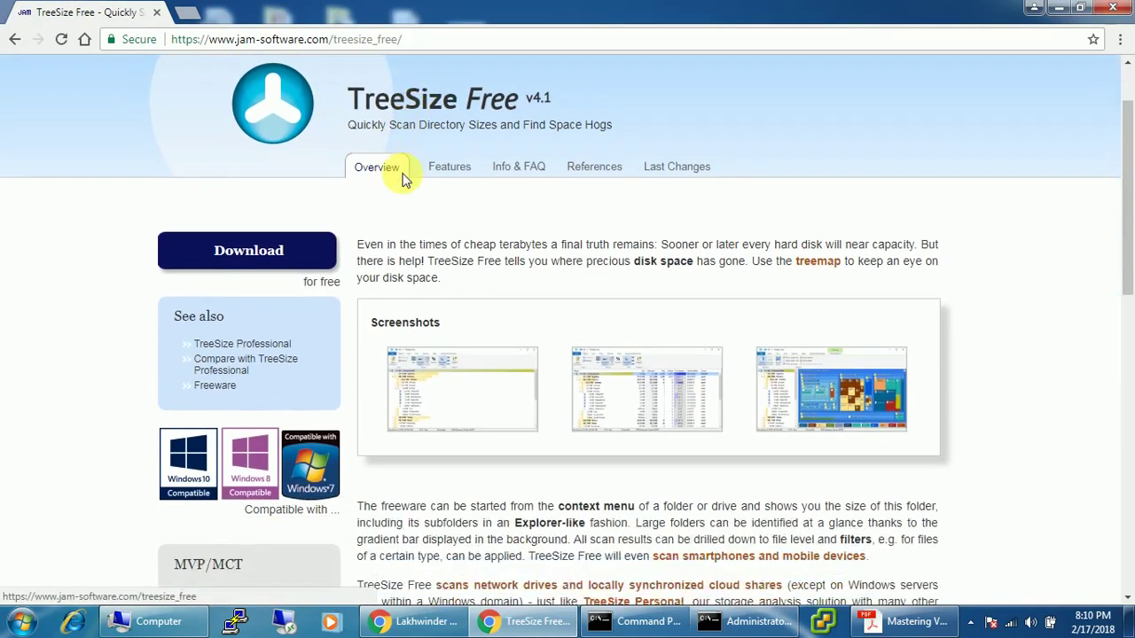
{"action": "scroll", "coordinate": [550, 186], "scroll_direction": "up", "scroll_amount": 1}
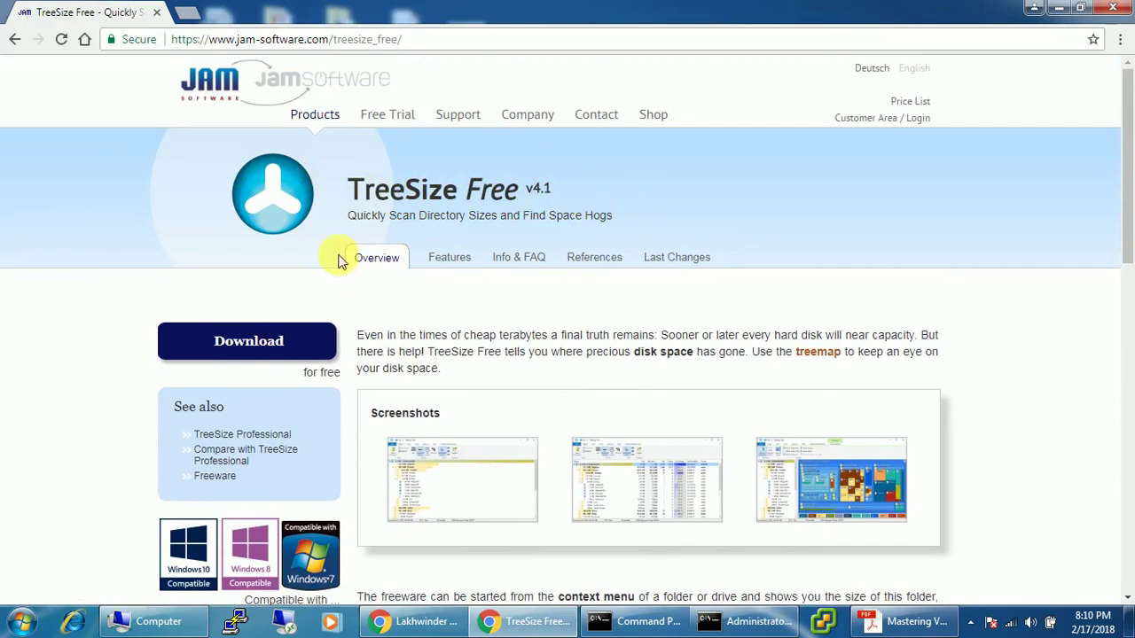
{"action": "scroll", "coordinate": [307, 287], "scroll_direction": "down", "scroll_amount": 2}
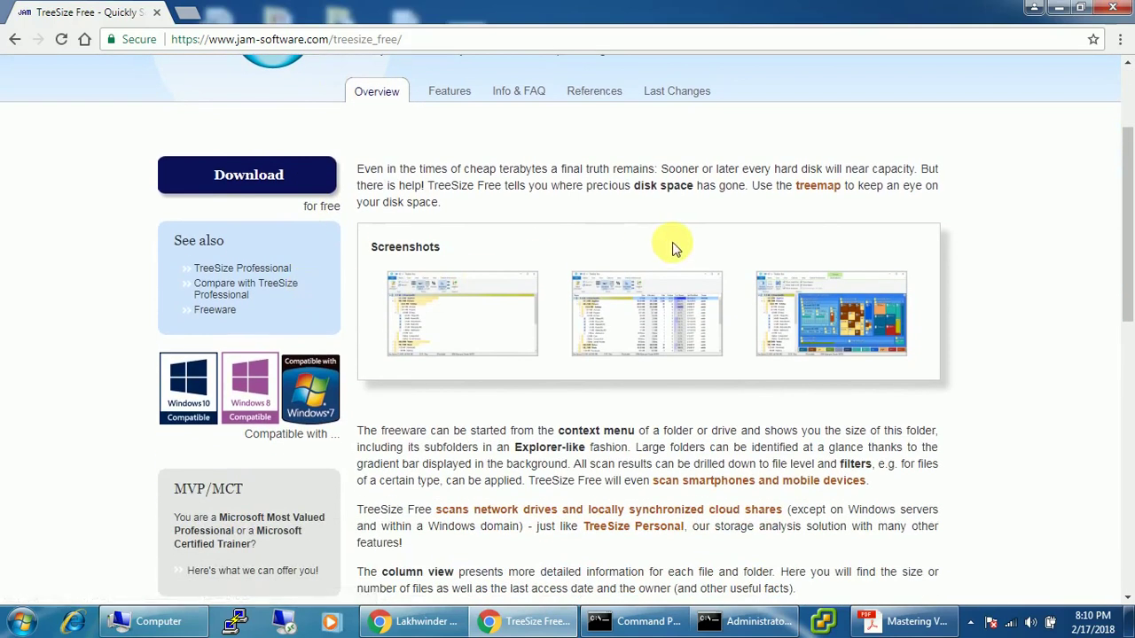
{"action": "scroll", "coordinate": [619, 239], "scroll_direction": "up", "scroll_amount": 2}
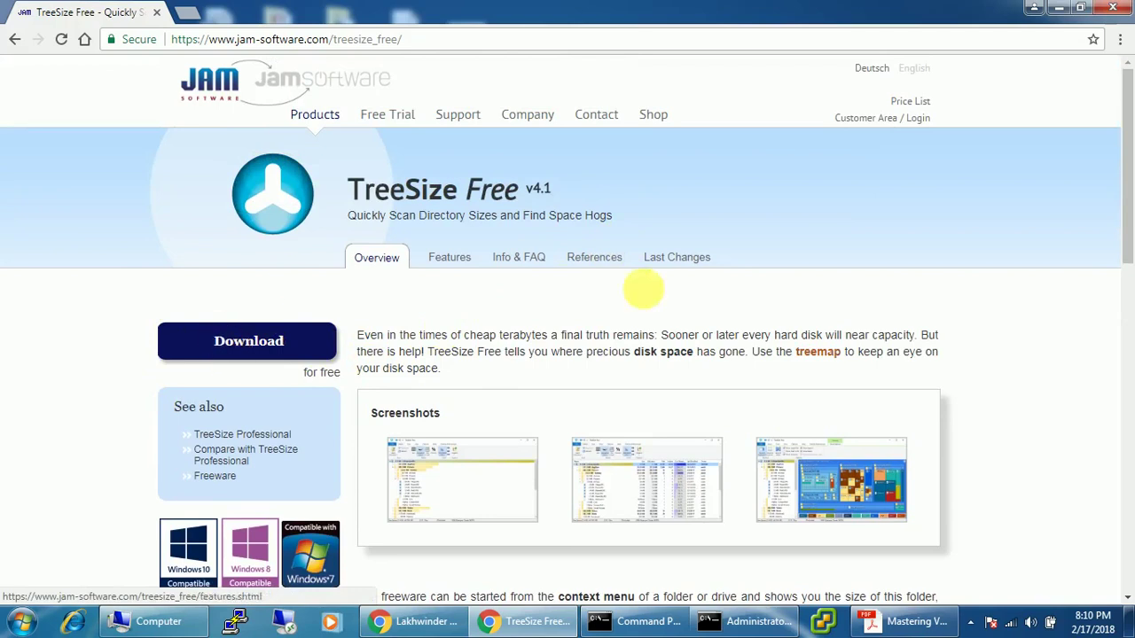
Run TreeSizeFreeSetup.exe in English, accept the license and complete the TreeSize Free V4.1.1 install
{"action": "left_click", "coordinate": [1060, 11]}
{"action": "left_click_drag", "start_coordinate": [877, 119], "coordinate": [750, 291]}
{"action": "double_click", "coordinate": [778, 213]}
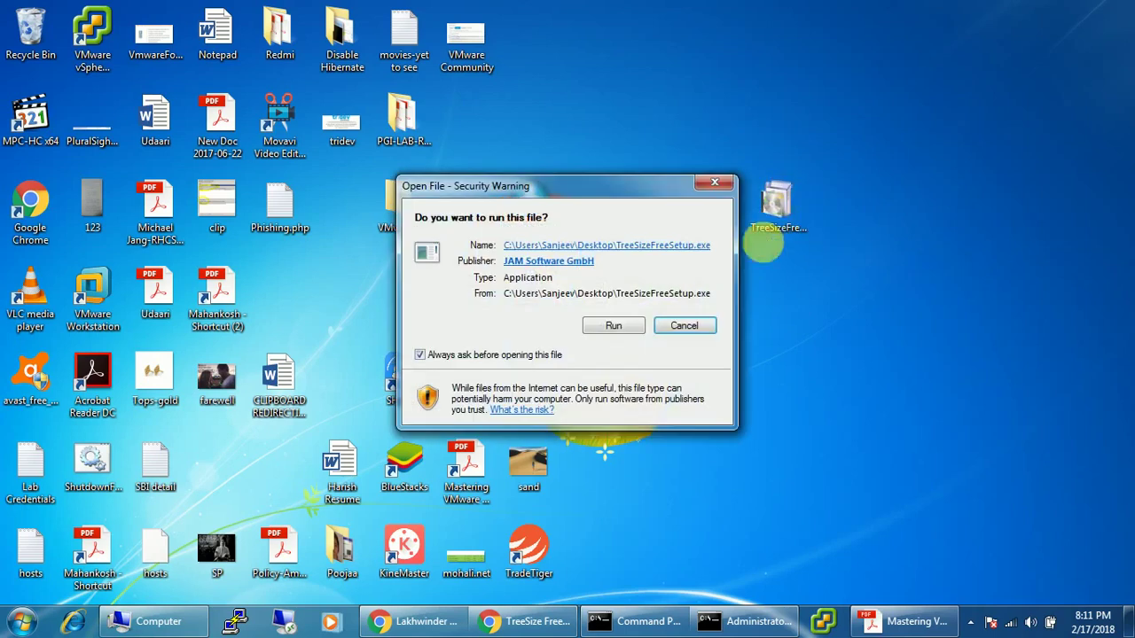
{"action": "left_click", "coordinate": [618, 328]}
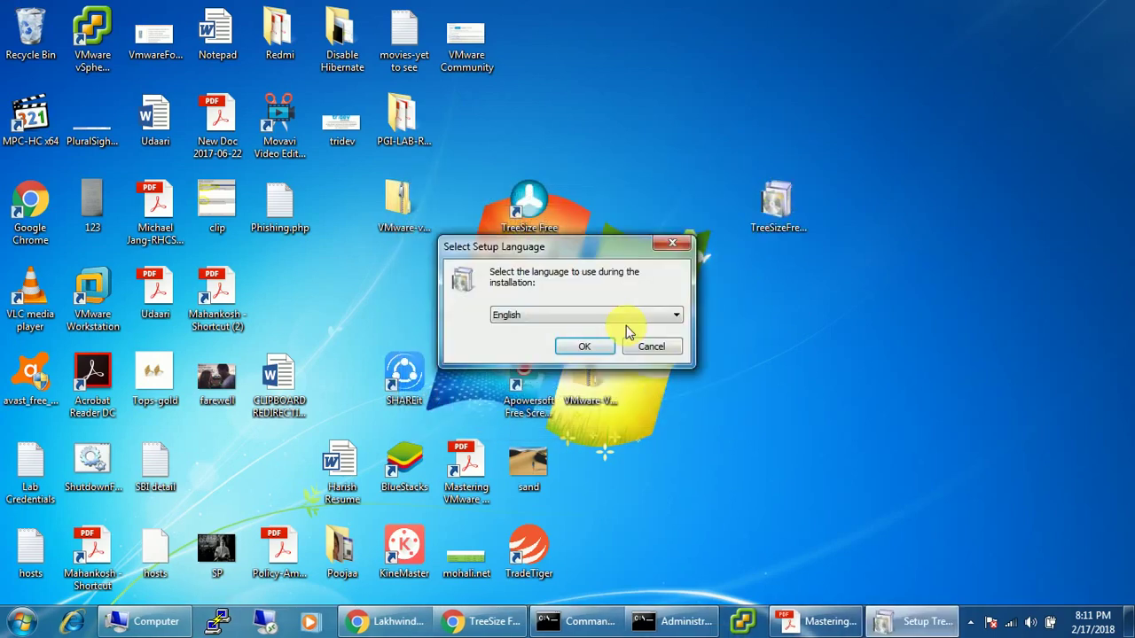
{"action": "left_click", "coordinate": [584, 346]}
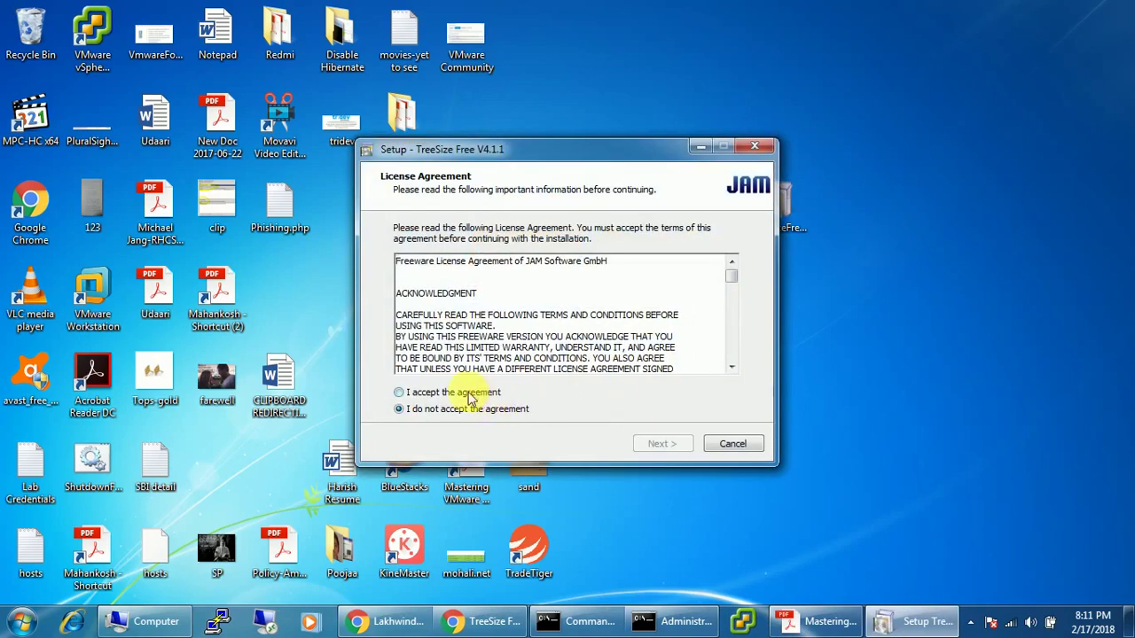
{"action": "left_click", "coordinate": [469, 396]}
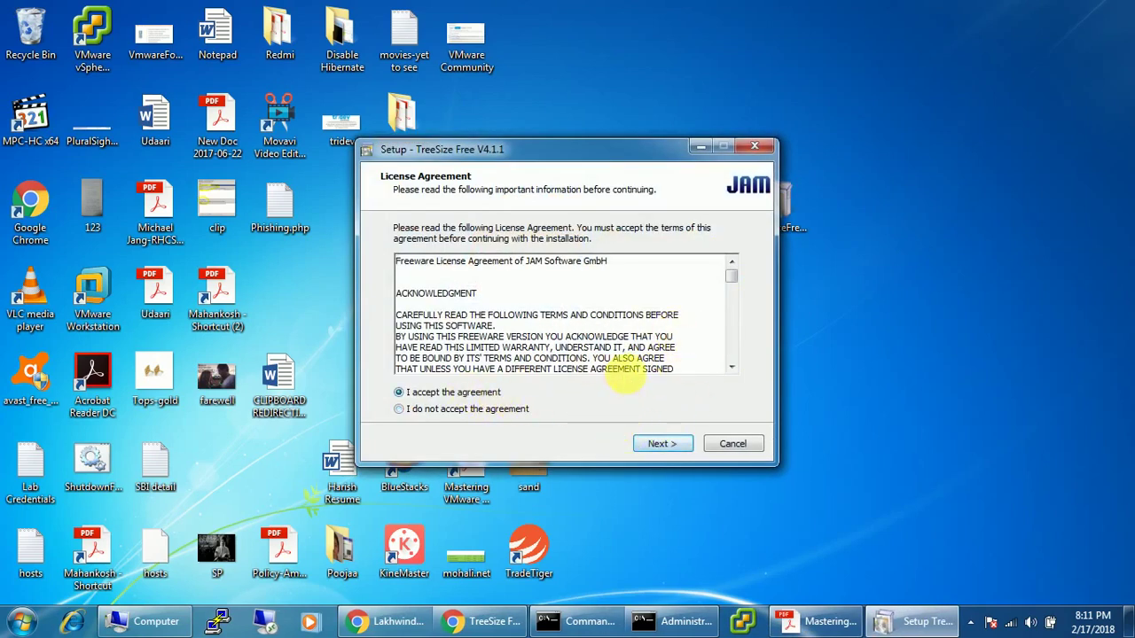
{"action": "left_click", "coordinate": [657, 443]}
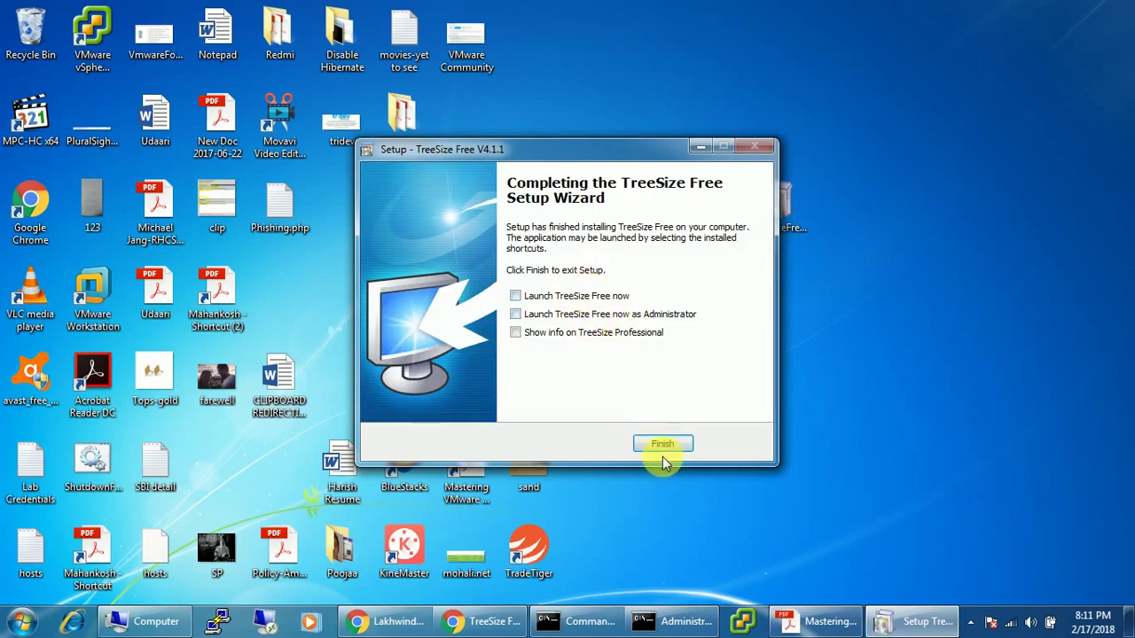
{"action": "left_click", "coordinate": [663, 451]}
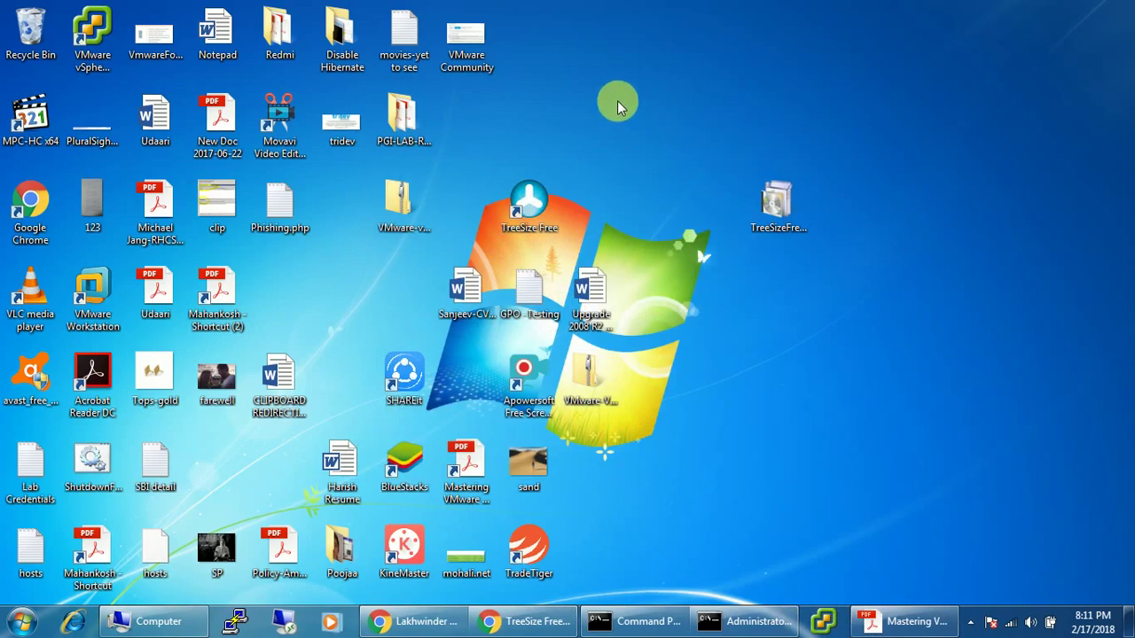
{"action": "left_click_drag", "start_coordinate": [618, 103], "coordinate": [514, 231]}
Launch TreeSize Free from its new desktop shortcut
{"action": "left_click", "coordinate": [653, 172]}
{"action": "double_click", "coordinate": [529, 204]}
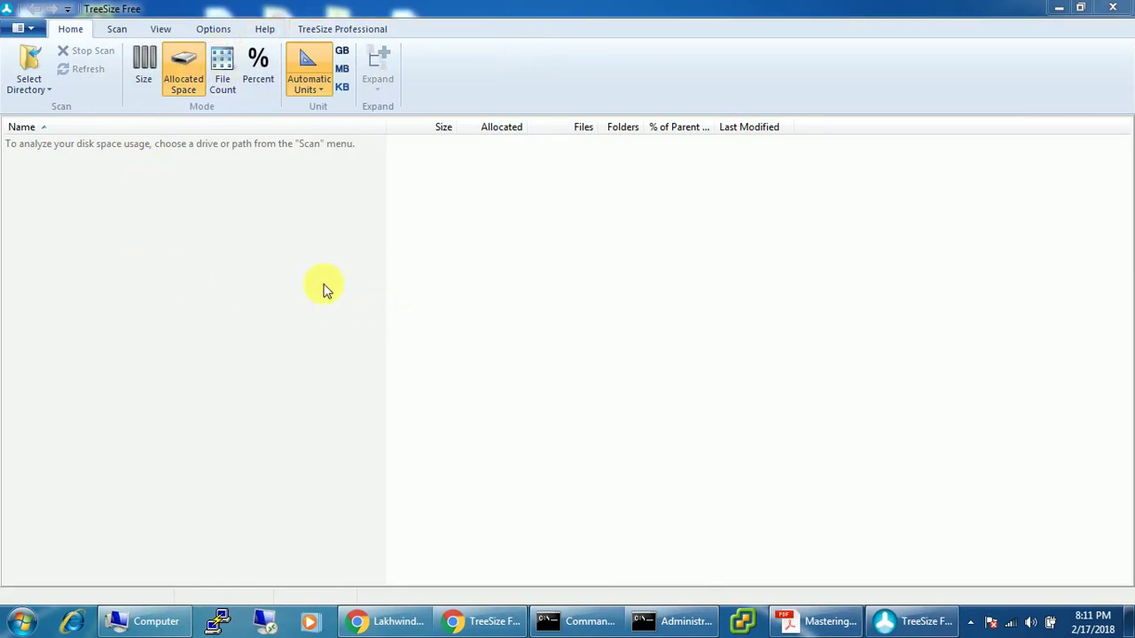
Scan Local Disk (C:) from the Scan tab's drive list, showing 186.5 GB allocated
{"action": "left_click", "coordinate": [116, 29]}
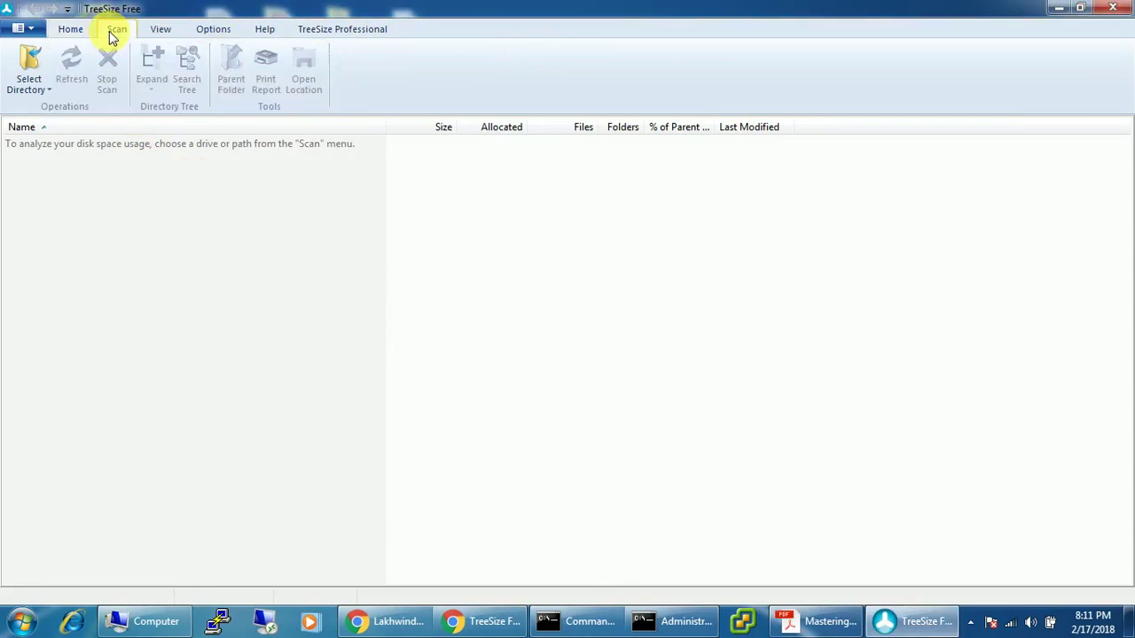
{"action": "left_click", "coordinate": [27, 87]}
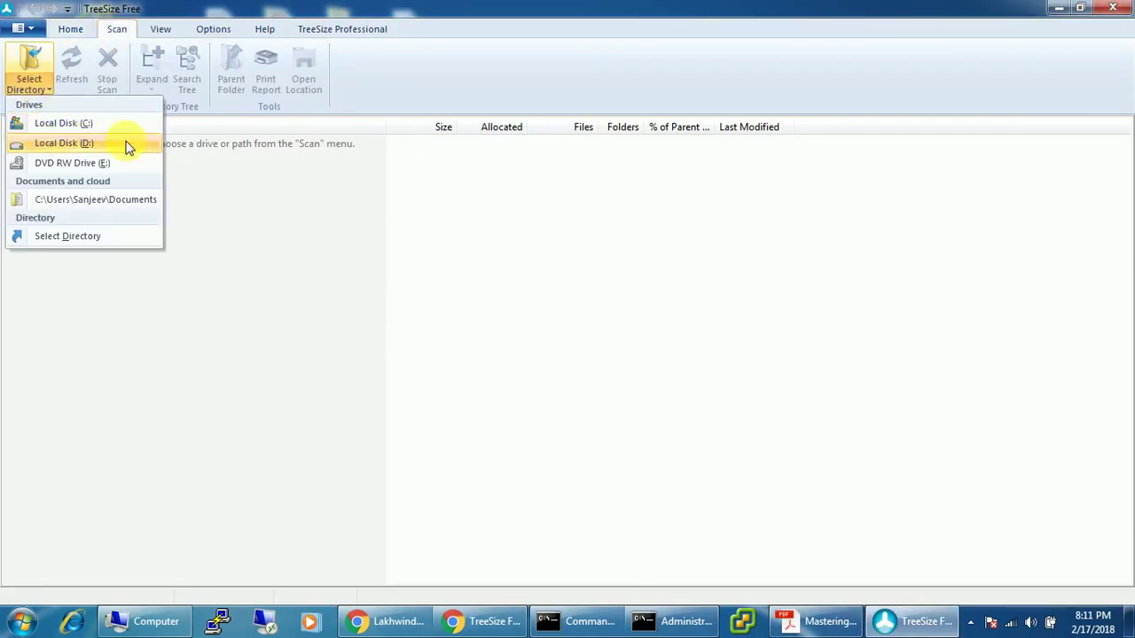
{"action": "left_click", "coordinate": [64, 124]}
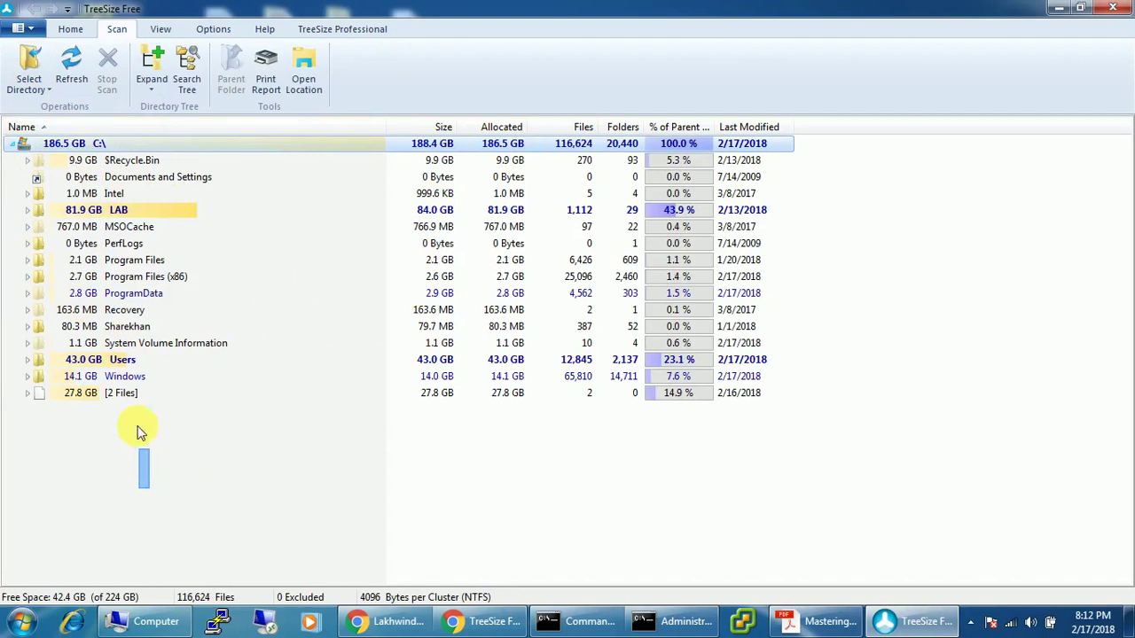
{"action": "left_click_drag", "start_coordinate": [140, 432], "coordinate": [142, 156]}
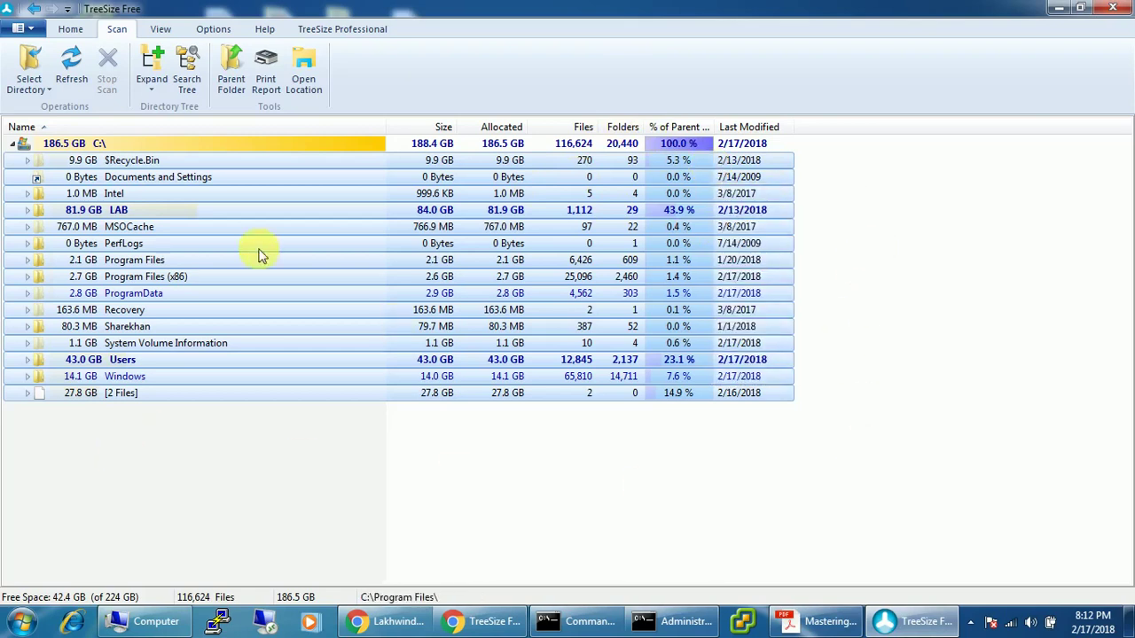
Toggle the Intel and LAB folders open and closed, leaving LAB expanded with vc1 at 32.9 GB
{"action": "mouse_move", "coordinate": [25, 203]}
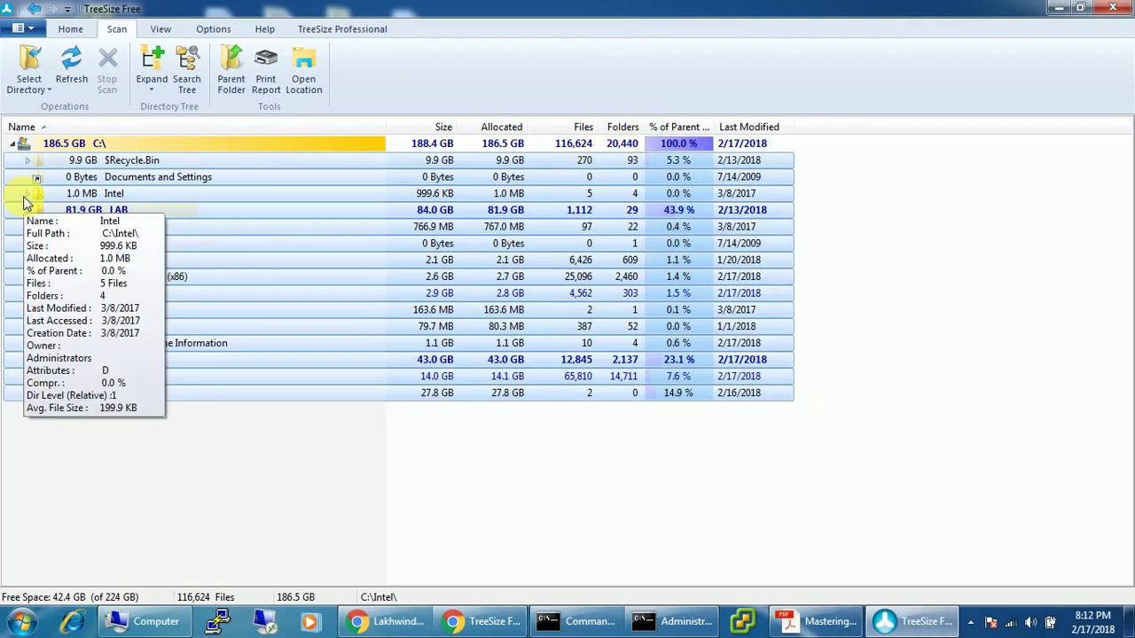
{"action": "left_click", "coordinate": [25, 198]}
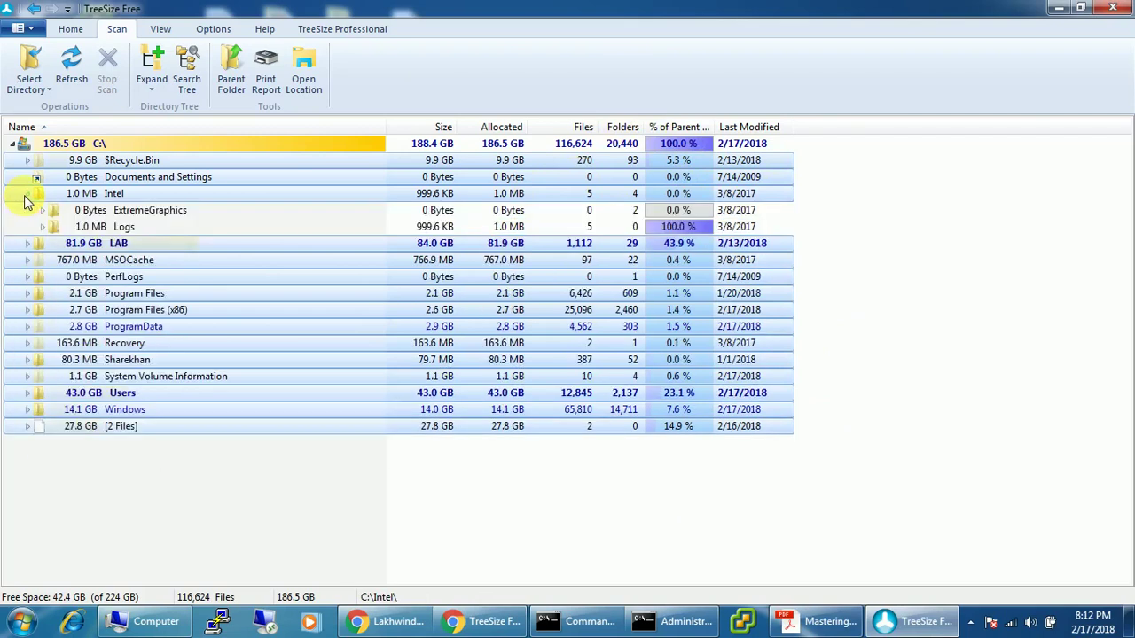
{"action": "left_click", "coordinate": [25, 199]}
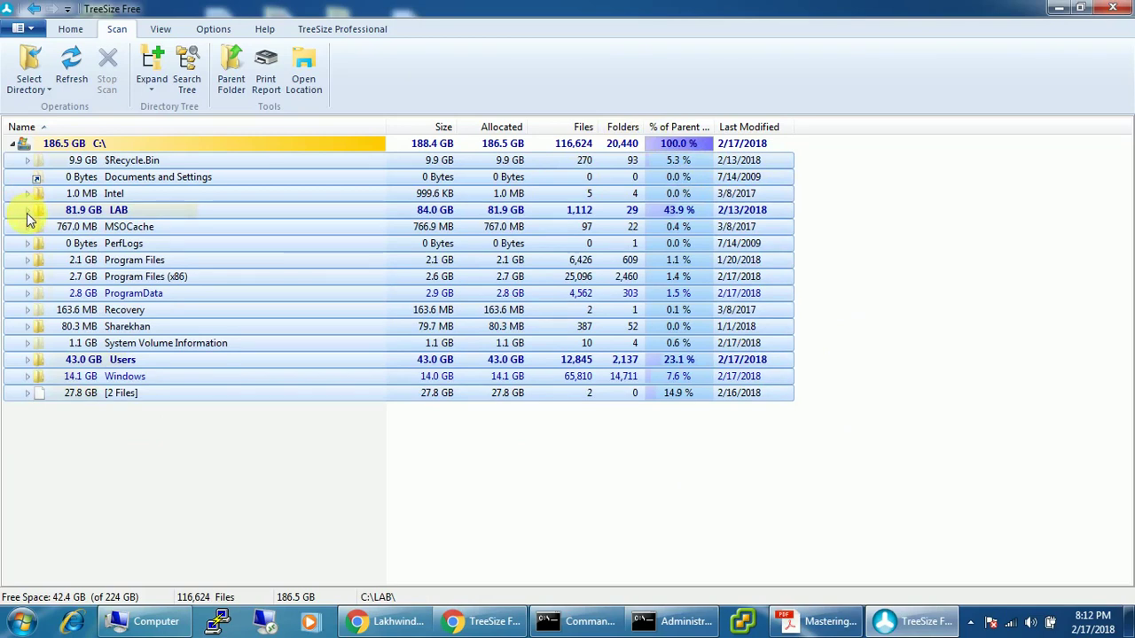
{"action": "left_click", "coordinate": [27, 212]}
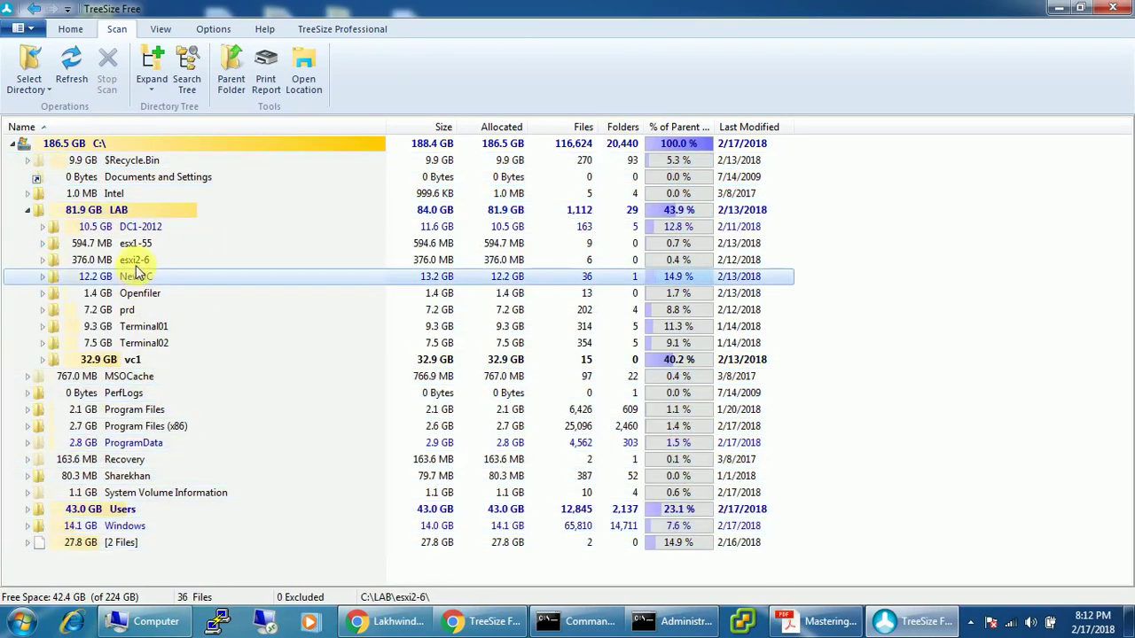
{"action": "left_click", "coordinate": [28, 212]}
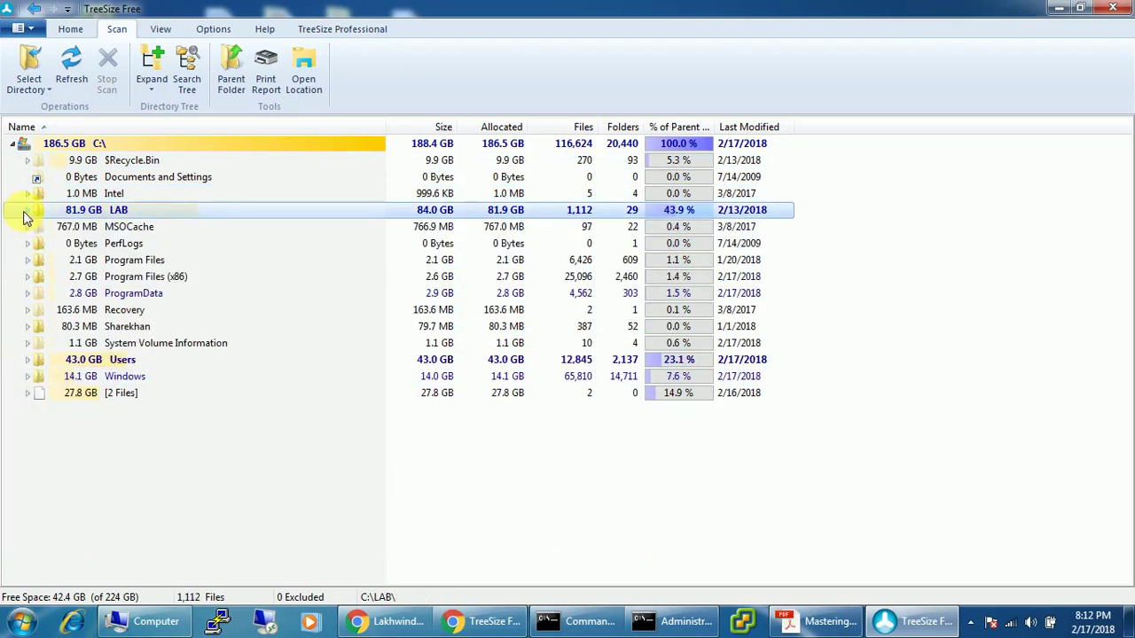
{"action": "left_click", "coordinate": [28, 212]}
{"action": "left_click", "coordinate": [28, 212]}
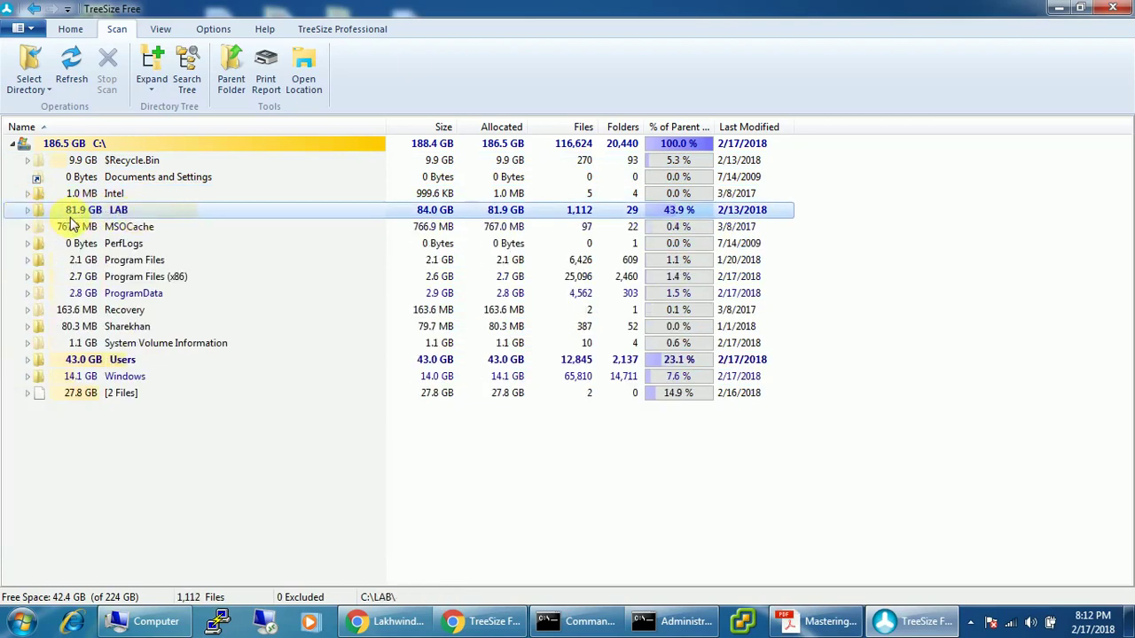
{"action": "mouse_move", "coordinate": [72, 224]}
{"action": "left_click", "coordinate": [27, 211]}
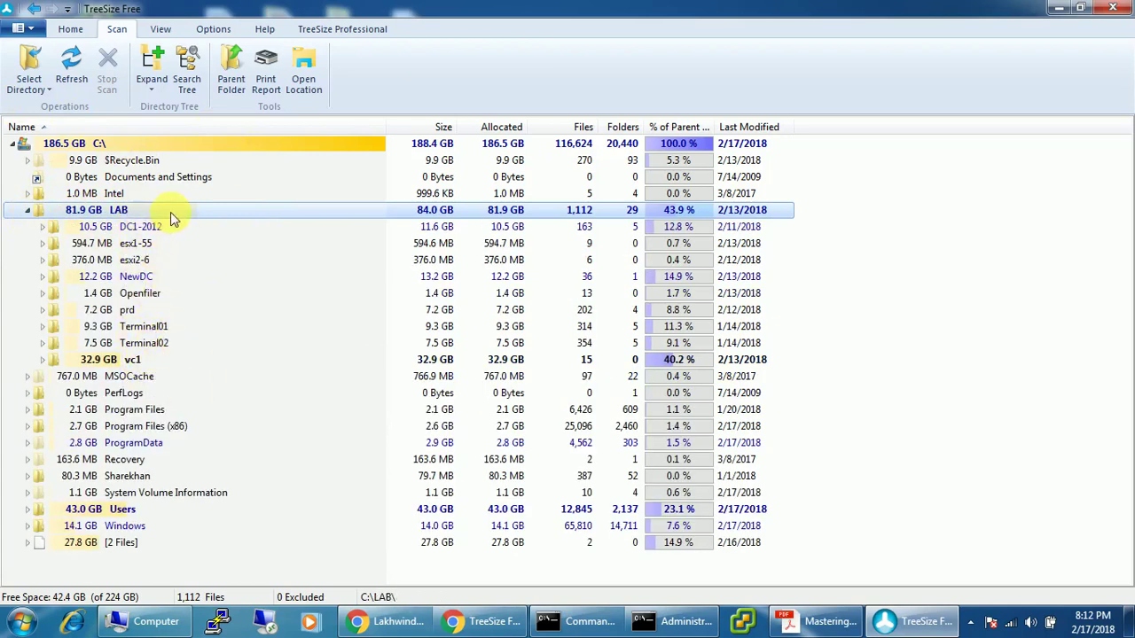
Expand and collapse the DC1-2012, esxi2-6, Openfiler and NewDC subfolders of LAB
{"action": "mouse_move", "coordinate": [171, 214]}
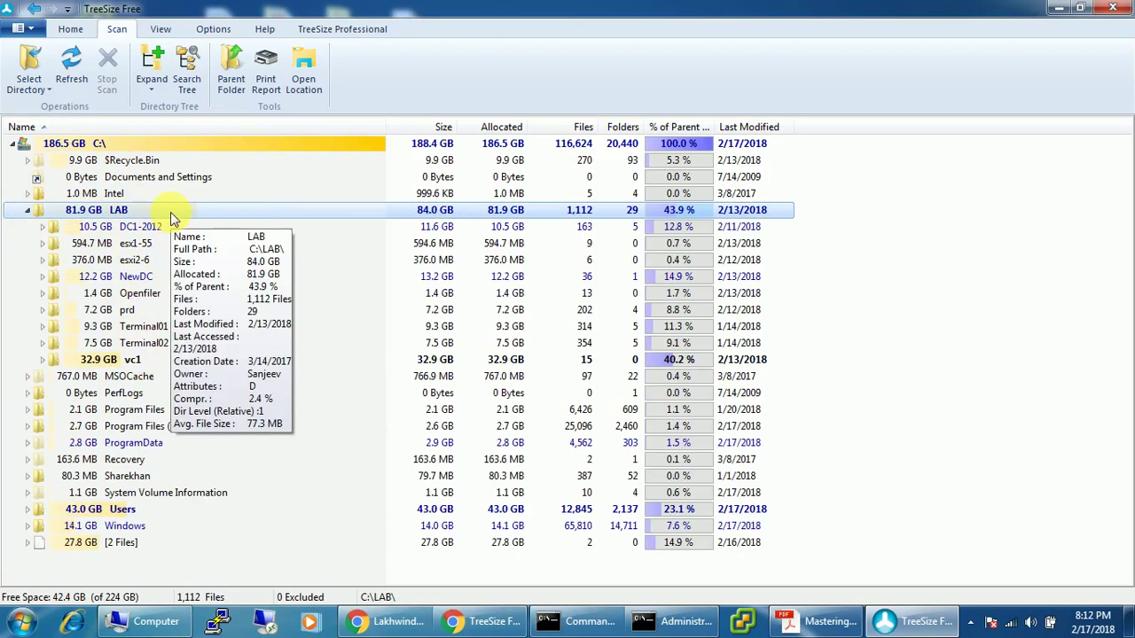
{"action": "mouse_move", "coordinate": [134, 378]}
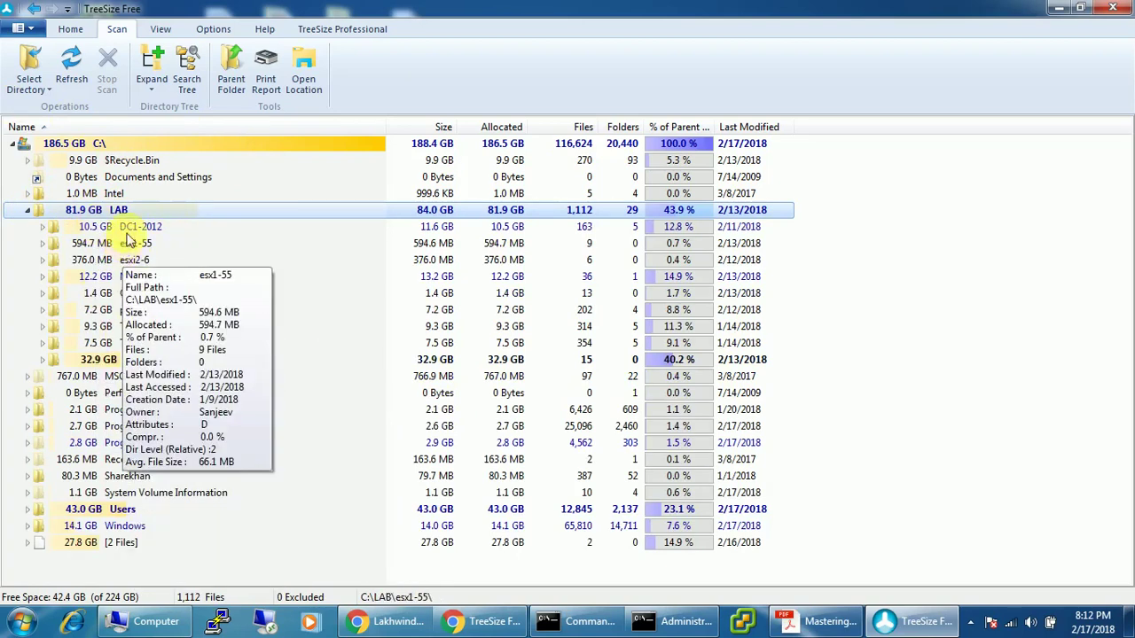
{"action": "mouse_move", "coordinate": [146, 235]}
{"action": "left_click", "coordinate": [43, 229]}
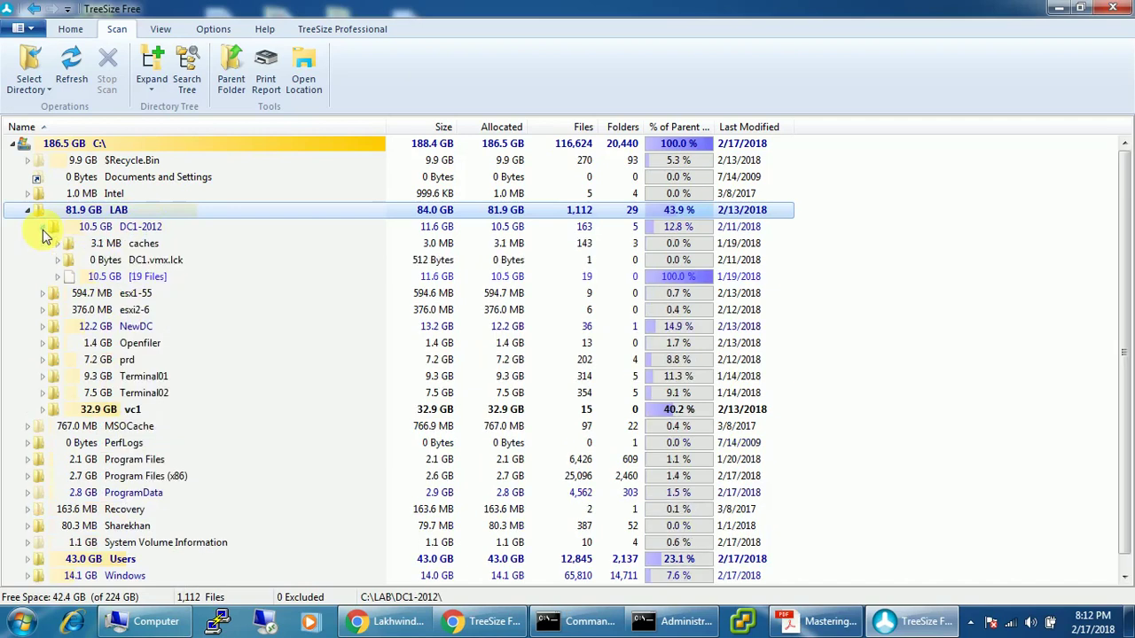
{"action": "left_click", "coordinate": [43, 227]}
{"action": "left_click", "coordinate": [41, 261]}
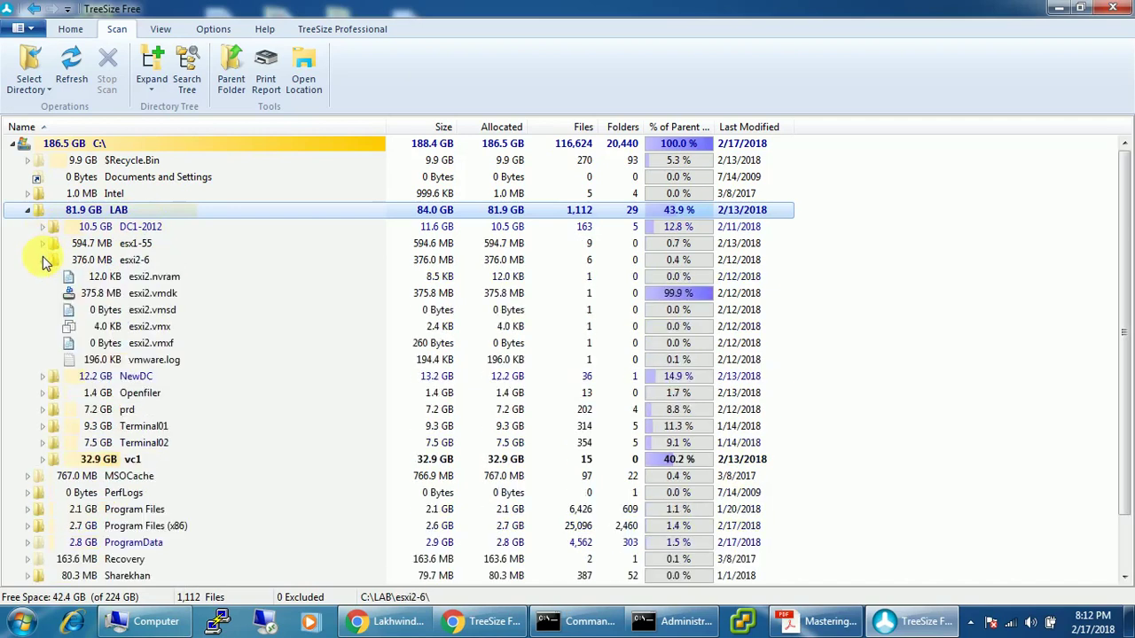
{"action": "left_click", "coordinate": [41, 261]}
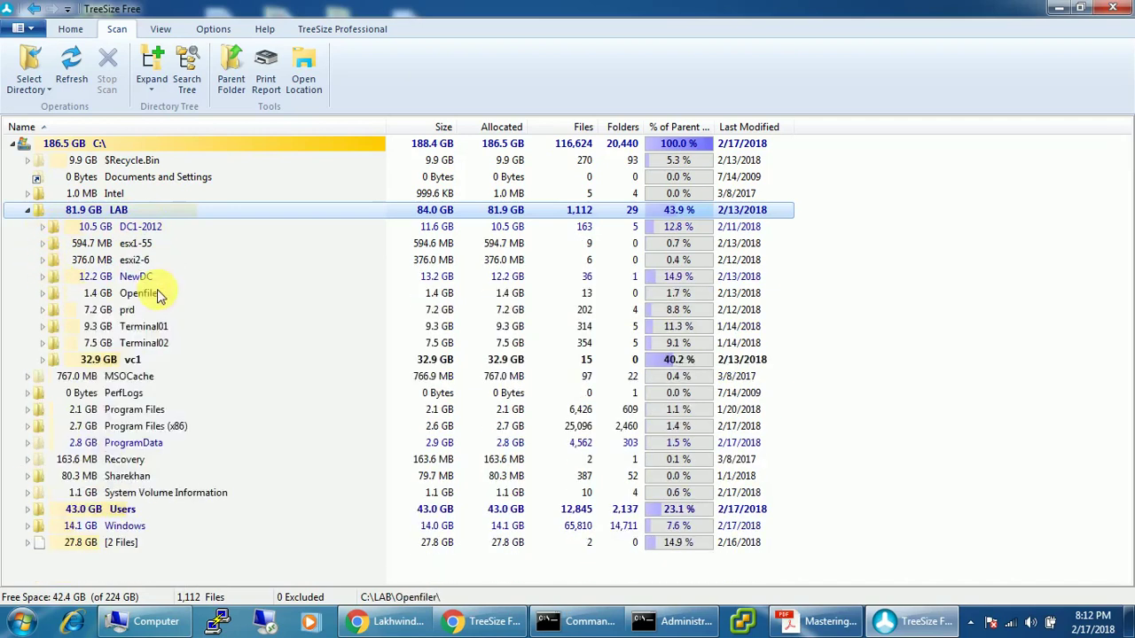
{"action": "mouse_move", "coordinate": [80, 304]}
{"action": "left_click", "coordinate": [41, 293]}
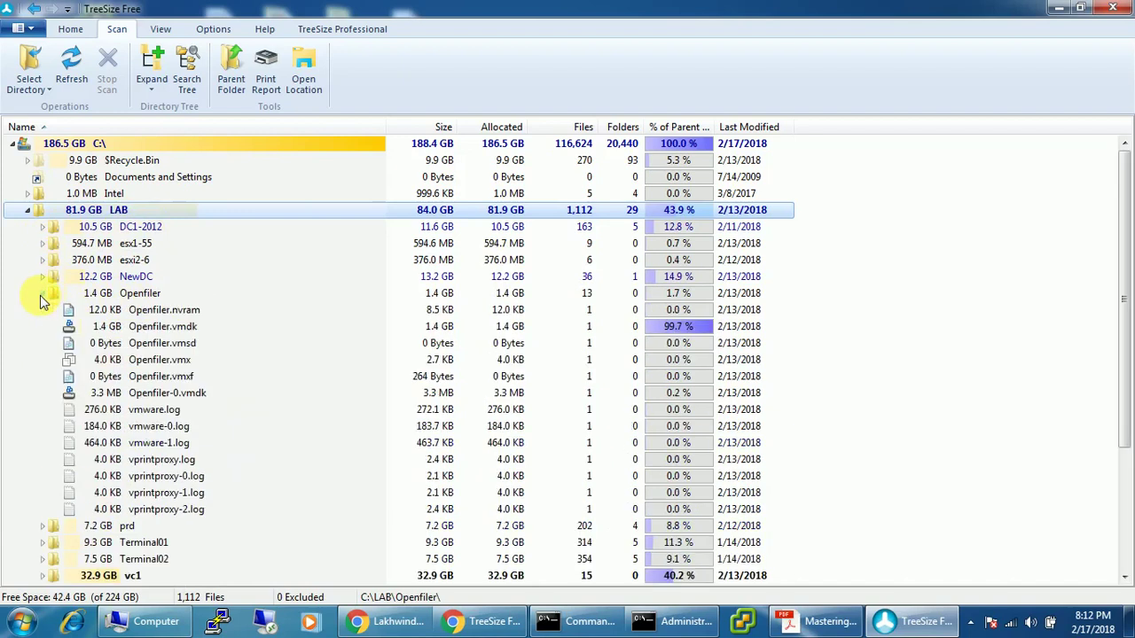
{"action": "left_click", "coordinate": [42, 293]}
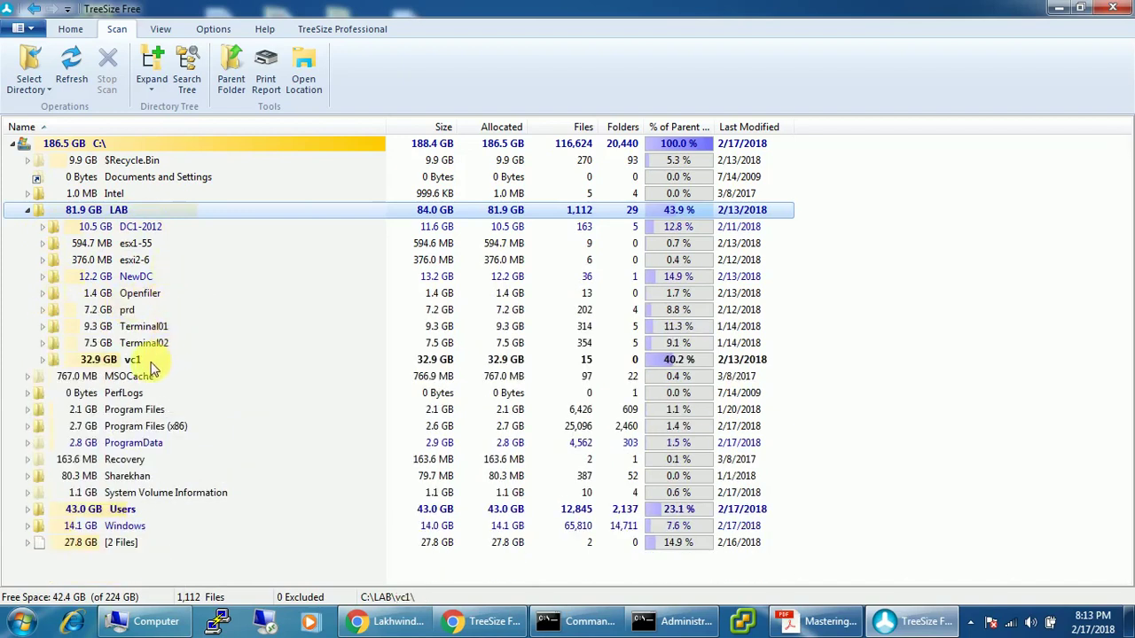
{"action": "left_click", "coordinate": [42, 277]}
{"action": "left_click", "coordinate": [42, 277]}
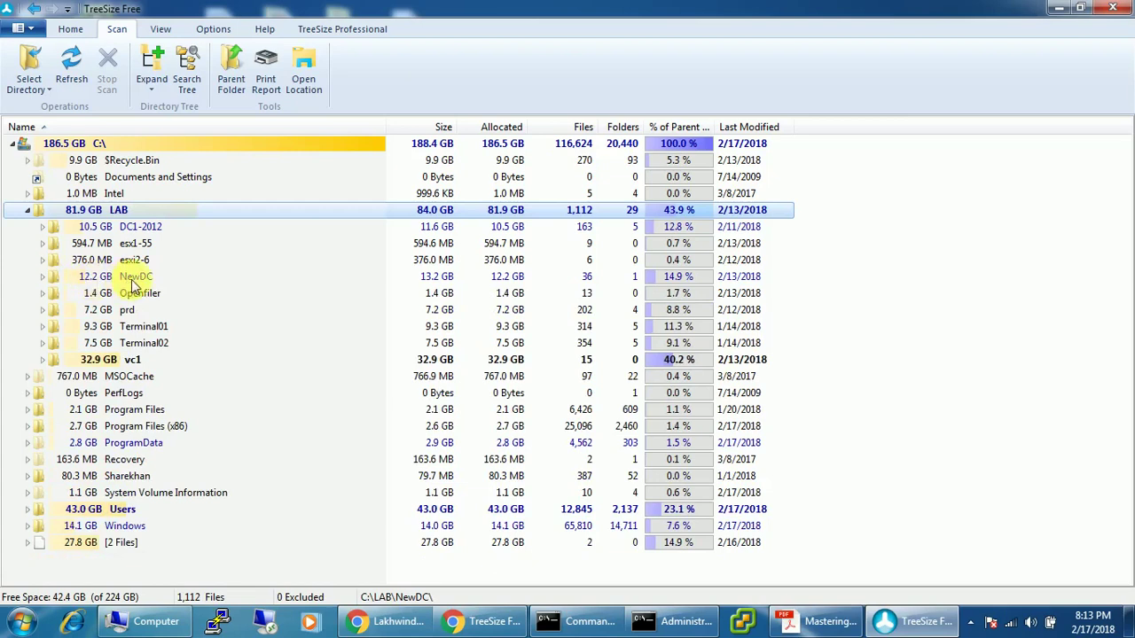
Bring up the NewDC context menu and dismiss it without choosing an action
{"action": "mouse_move", "coordinate": [133, 286]}
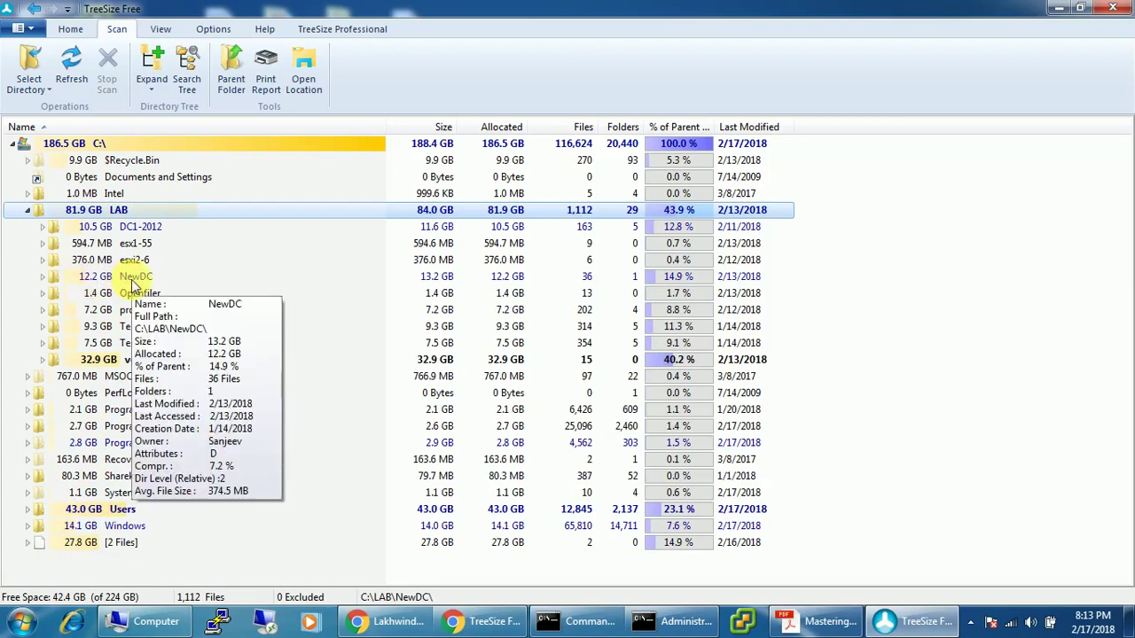
{"action": "right_click", "coordinate": [132, 282]}
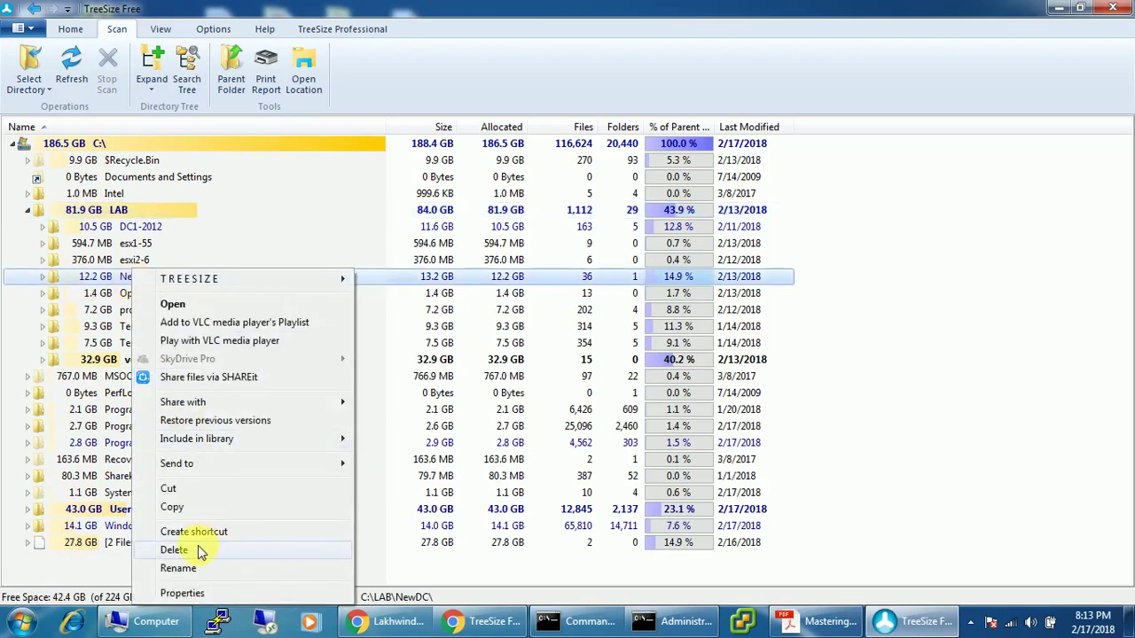
{"action": "left_click", "coordinate": [874, 337]}
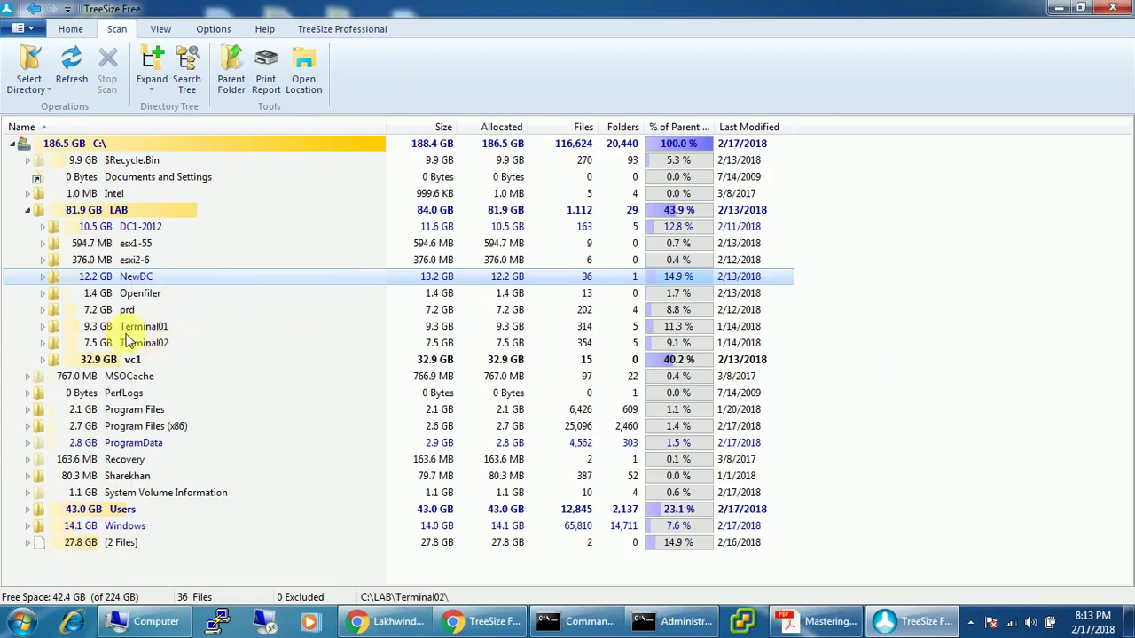
Pick Local Disk (D:) in the Select Folder dialog to scan it, totalling 137.3 GB
{"action": "left_click", "coordinate": [34, 71]}
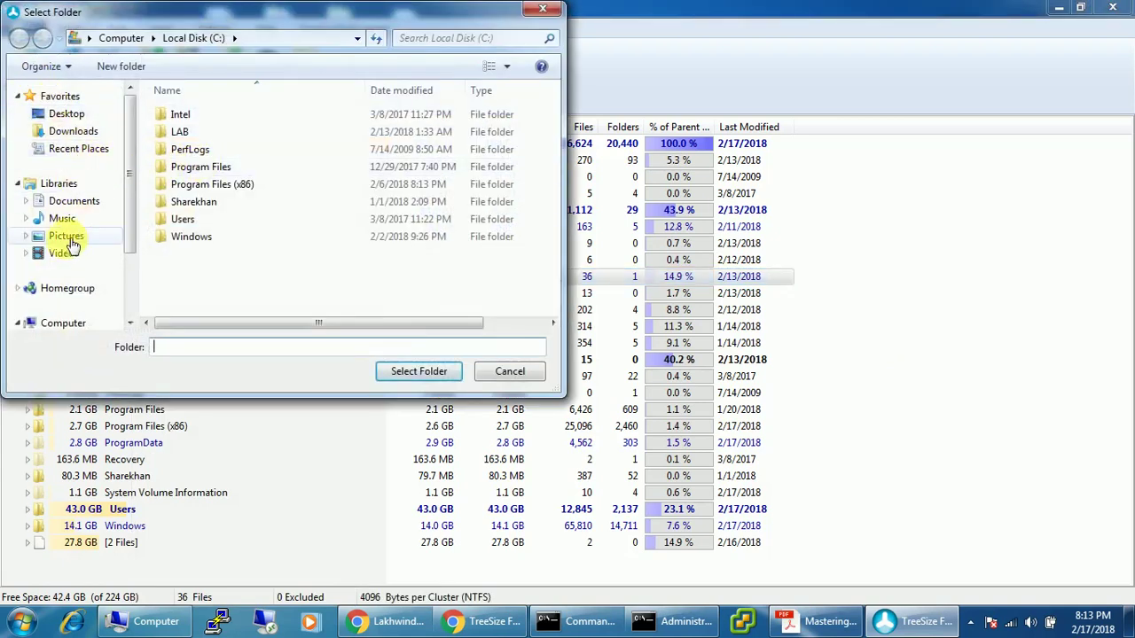
{"action": "left_click", "coordinate": [63, 323]}
{"action": "double_click", "coordinate": [246, 175]}
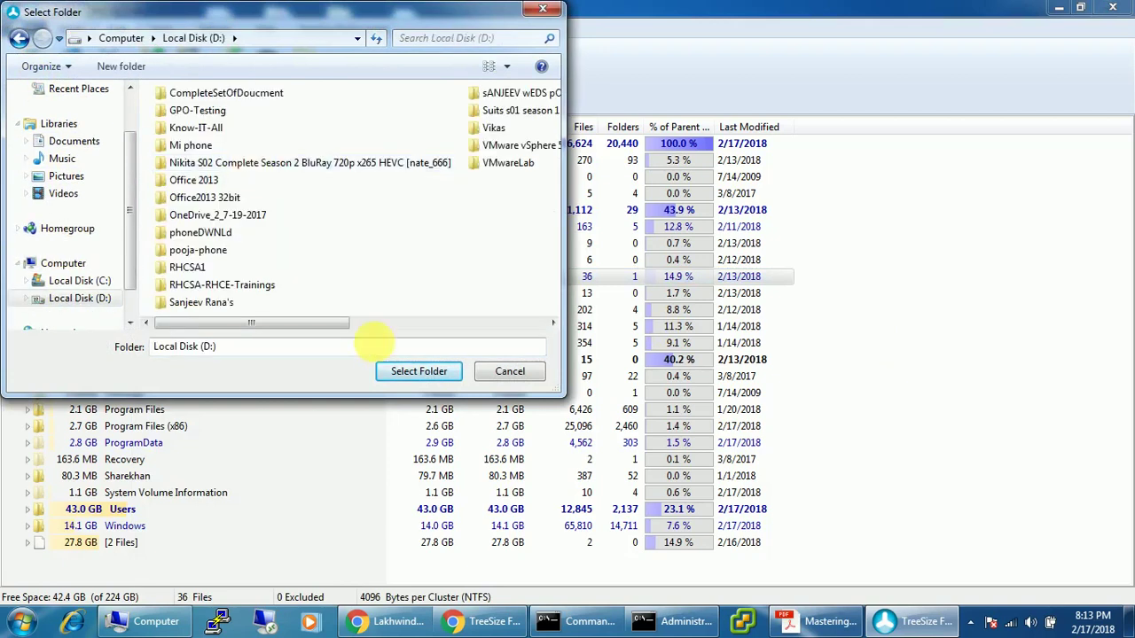
{"action": "left_click", "coordinate": [404, 373]}
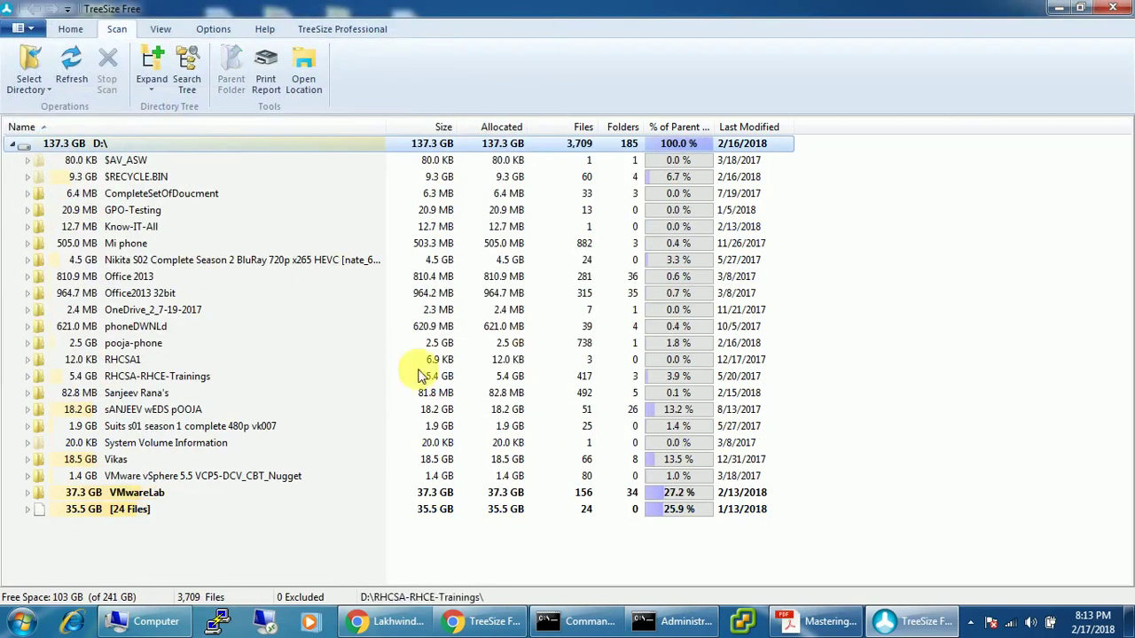
{"action": "mouse_move", "coordinate": [351, 315]}
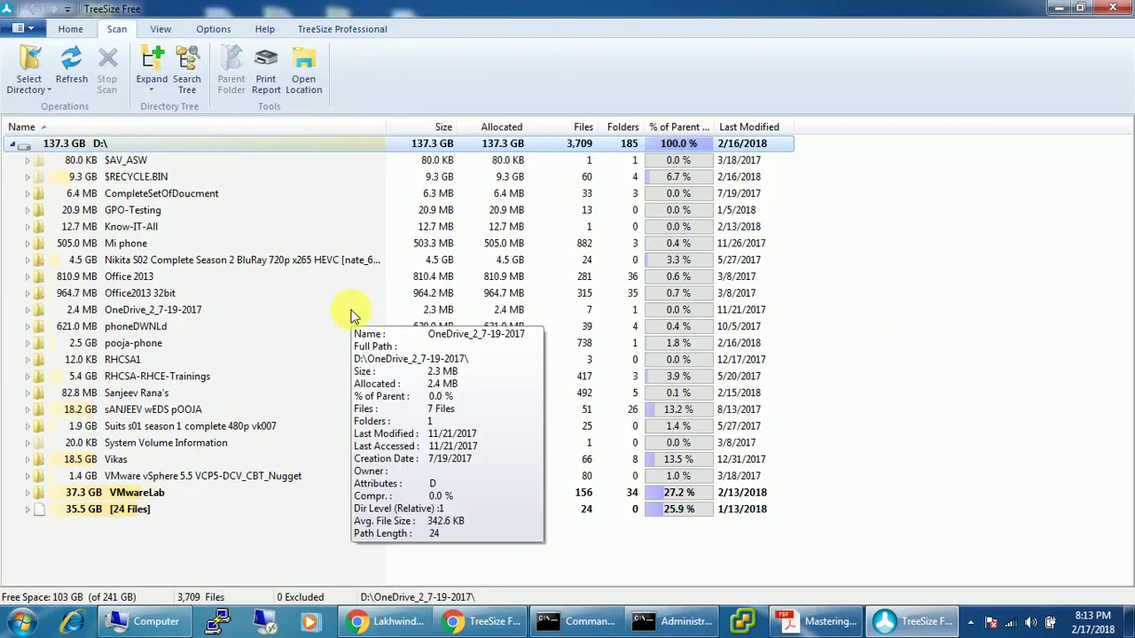
Expand pooja-phone on D: and toggle its 470.4 MB New folder open and closed
{"action": "left_click", "coordinate": [35, 89]}
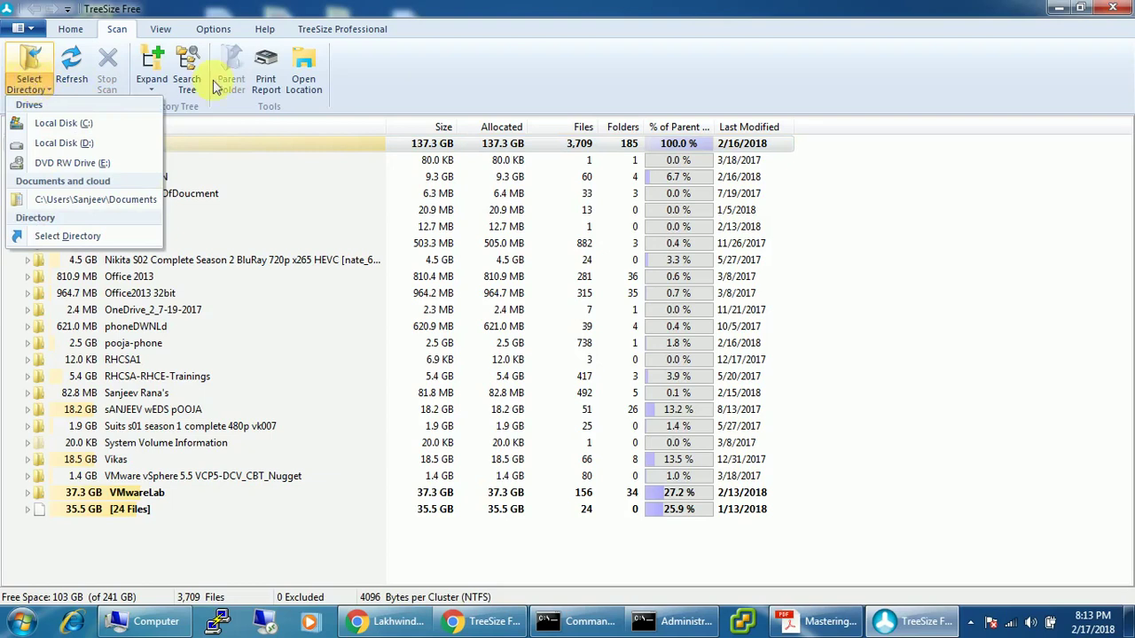
{"action": "left_click", "coordinate": [461, 58]}
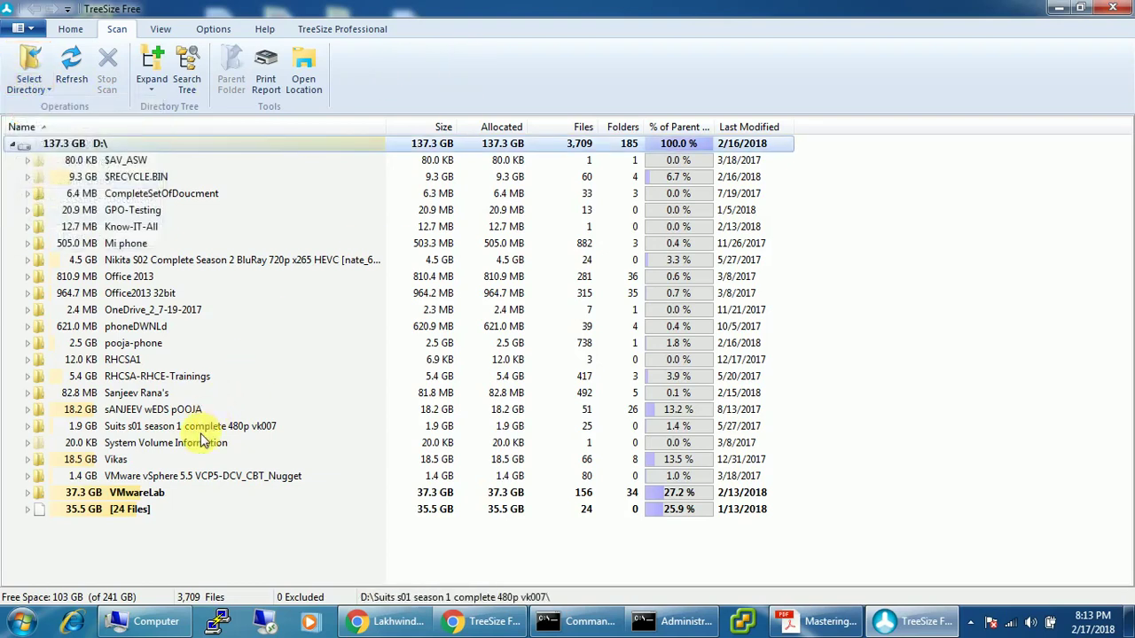
{"action": "left_click", "coordinate": [29, 346]}
{"action": "left_click", "coordinate": [44, 361]}
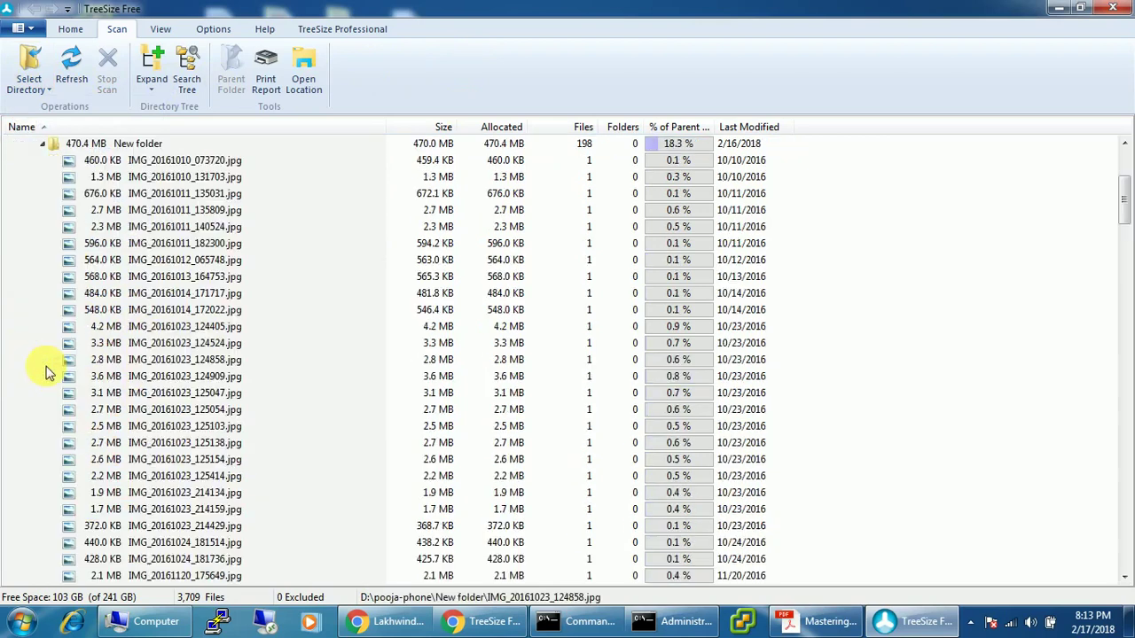
{"action": "left_click", "coordinate": [42, 144]}
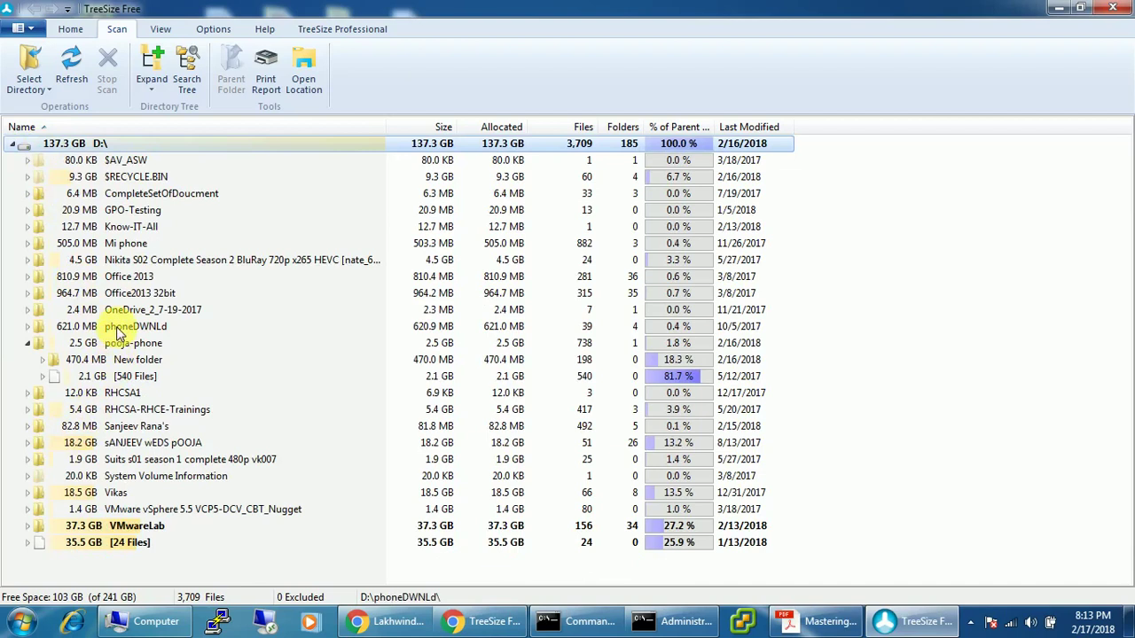
{"action": "mouse_move", "coordinate": [118, 332]}
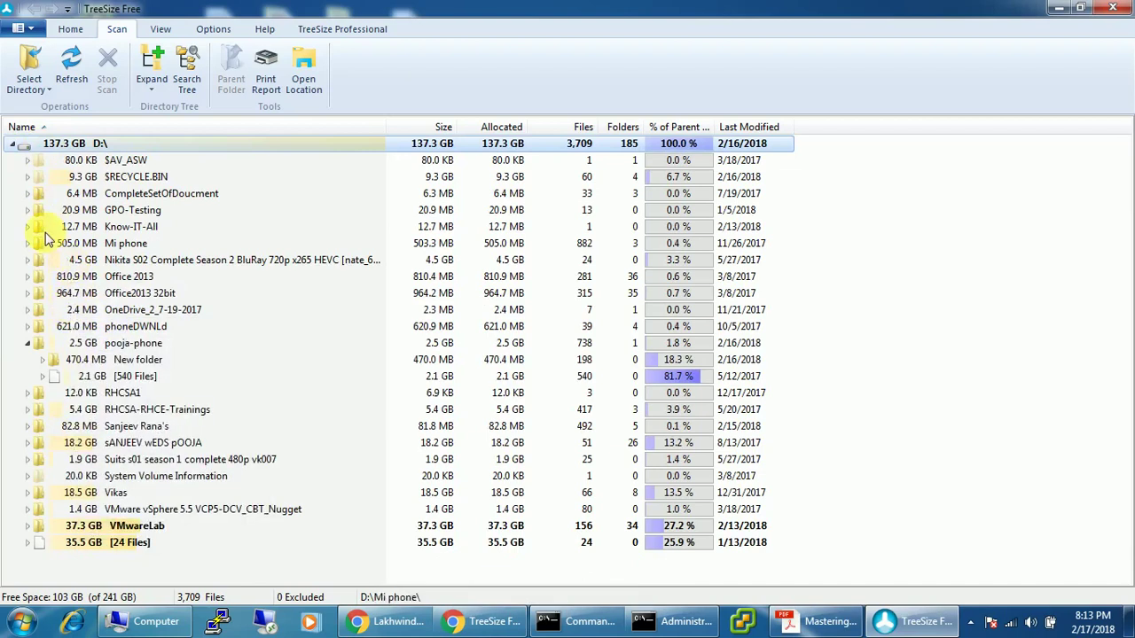